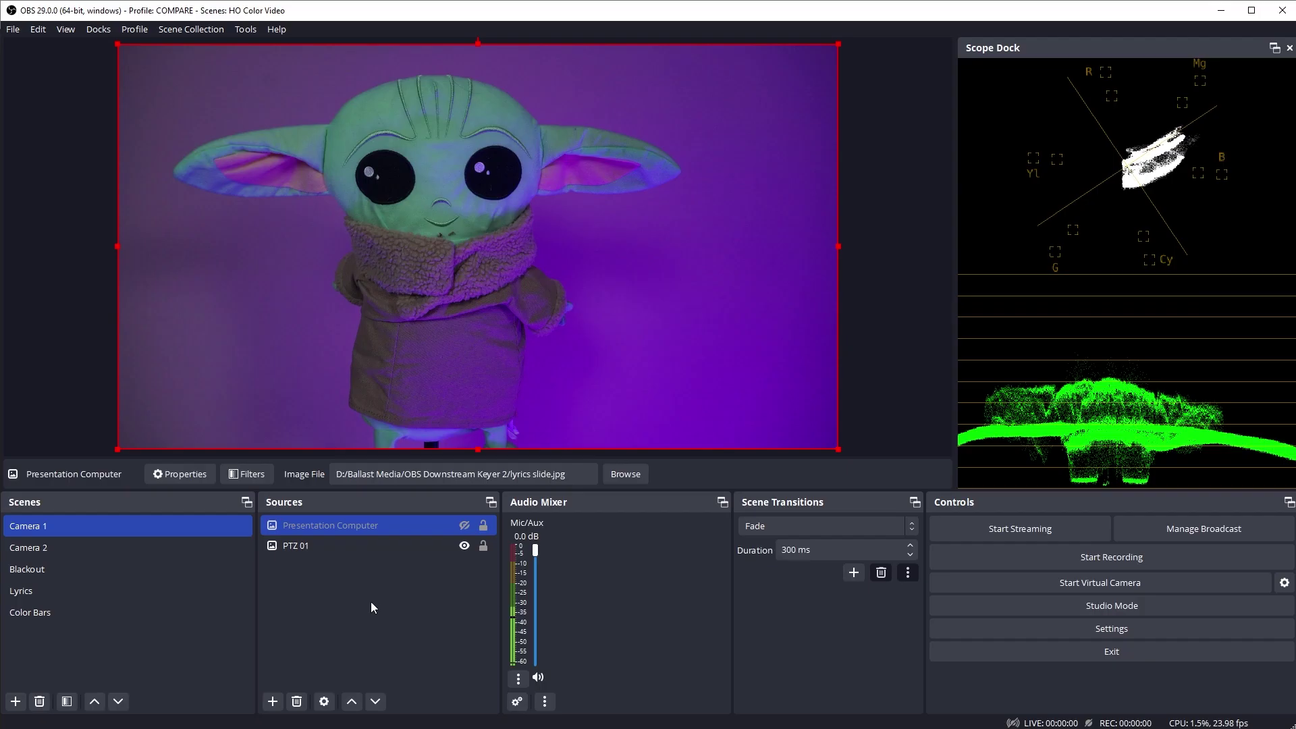
Unhide the Presentation Computer slide, key out its green with a Chroma Key filter, then switch to Camera 2
left_click(464, 526)
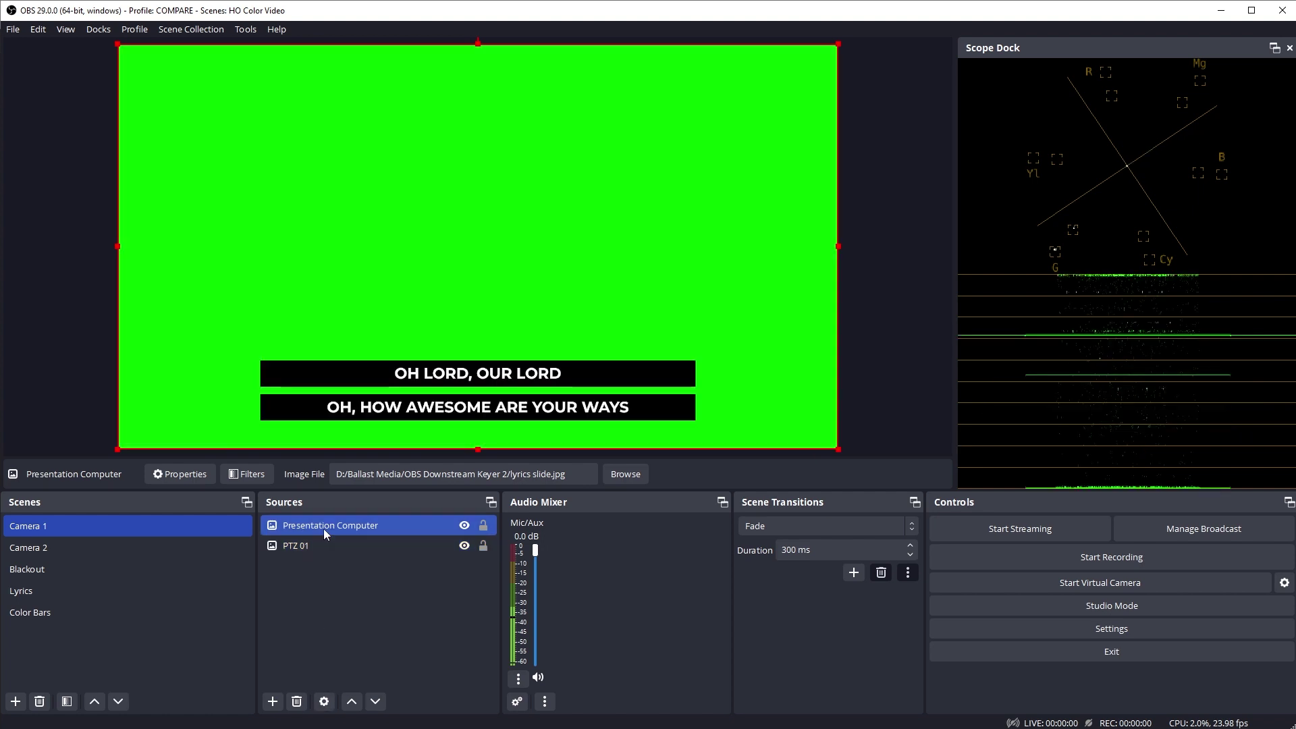
left_click(252, 474)
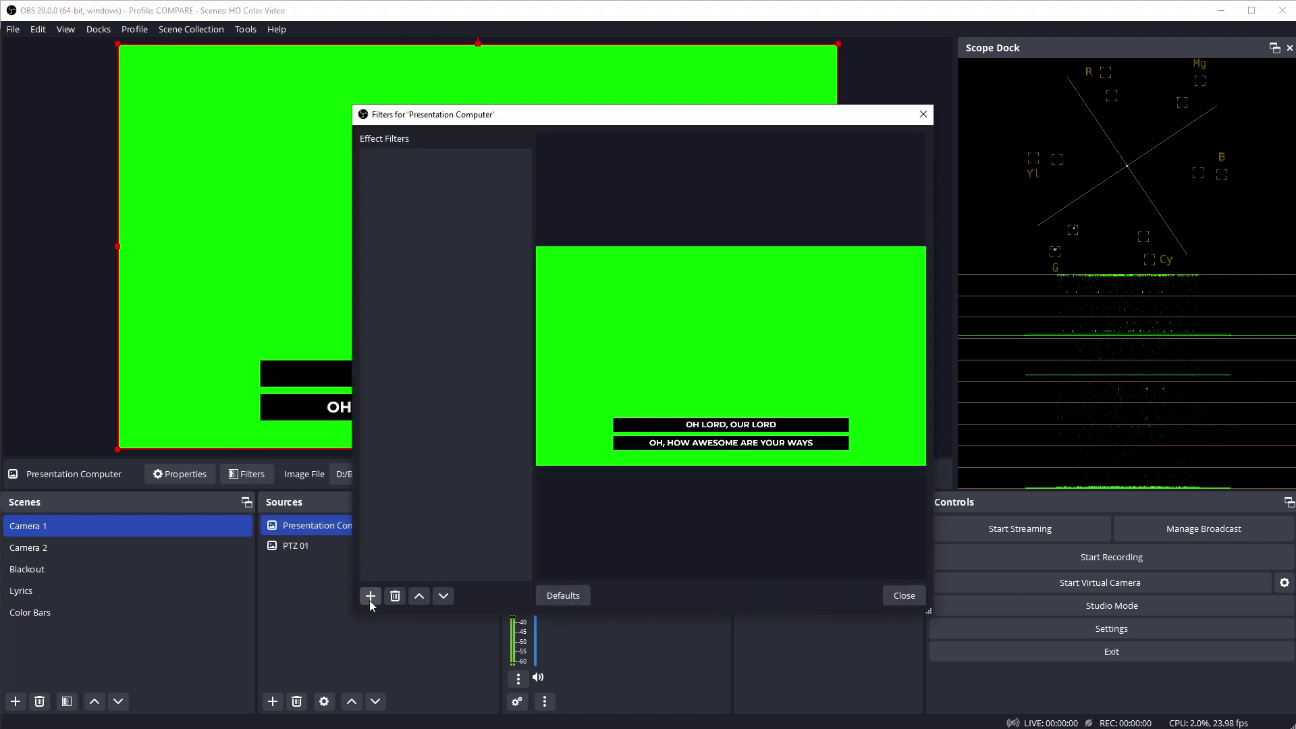
left_click(370, 596)
left_click(403, 632)
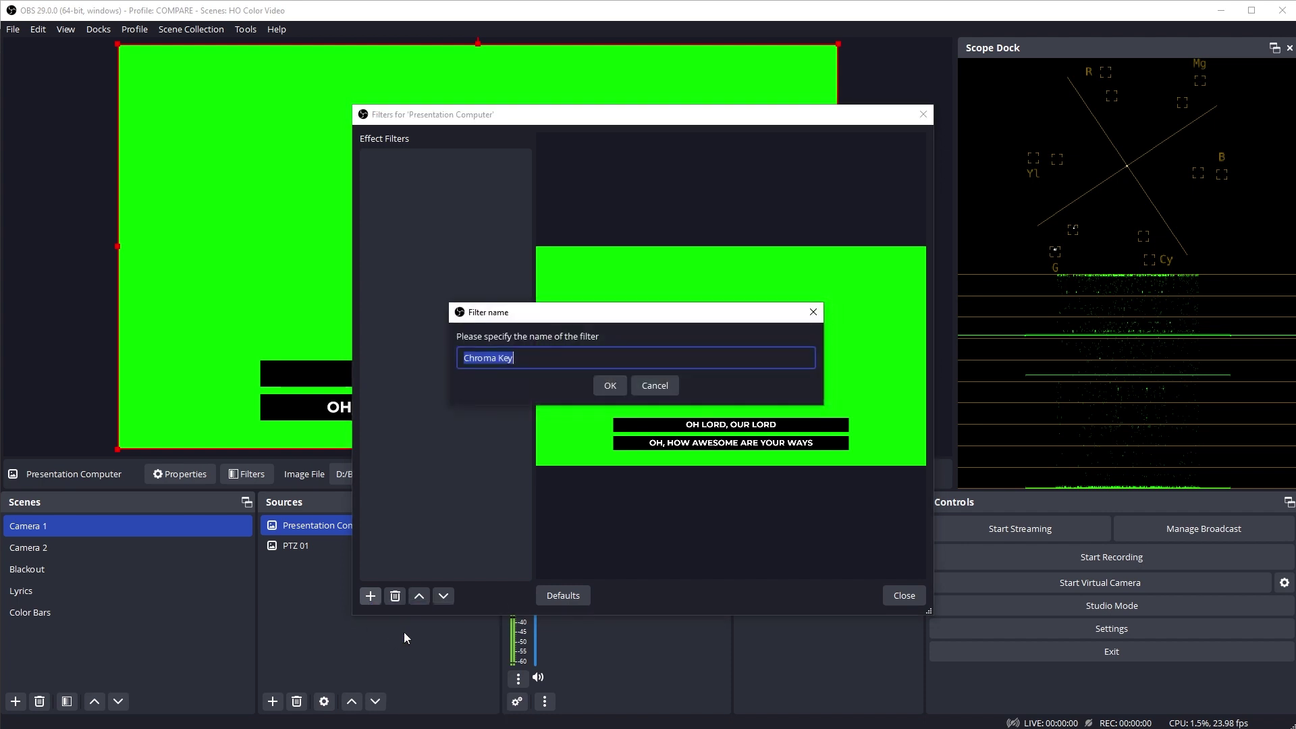
left_click(610, 385)
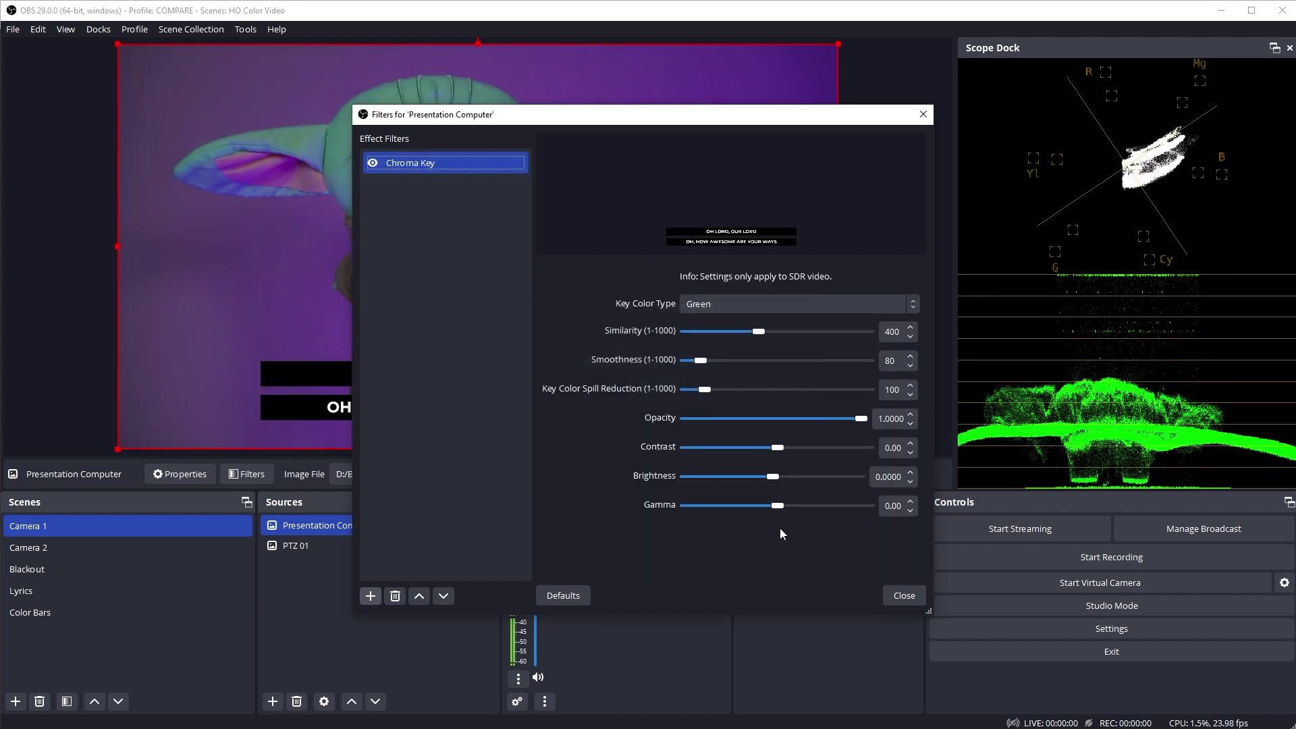
left_click(920, 597)
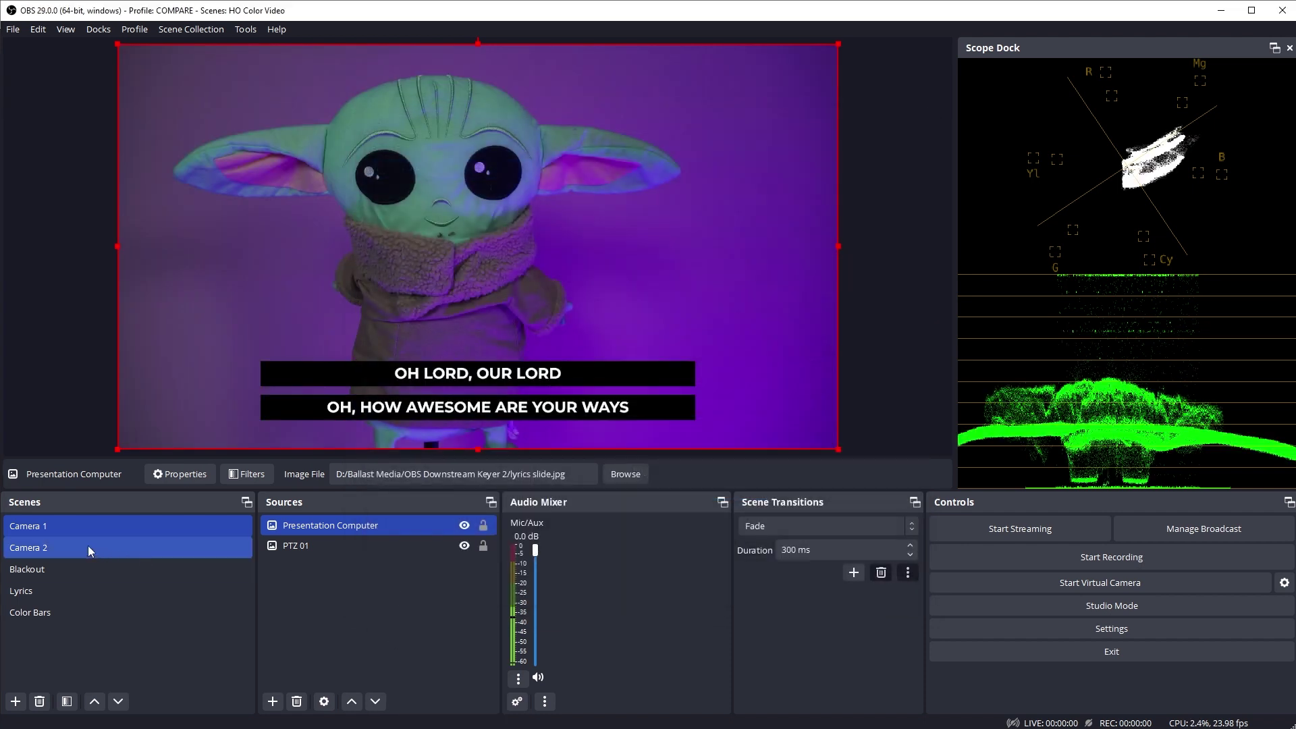
left_click(46, 548)
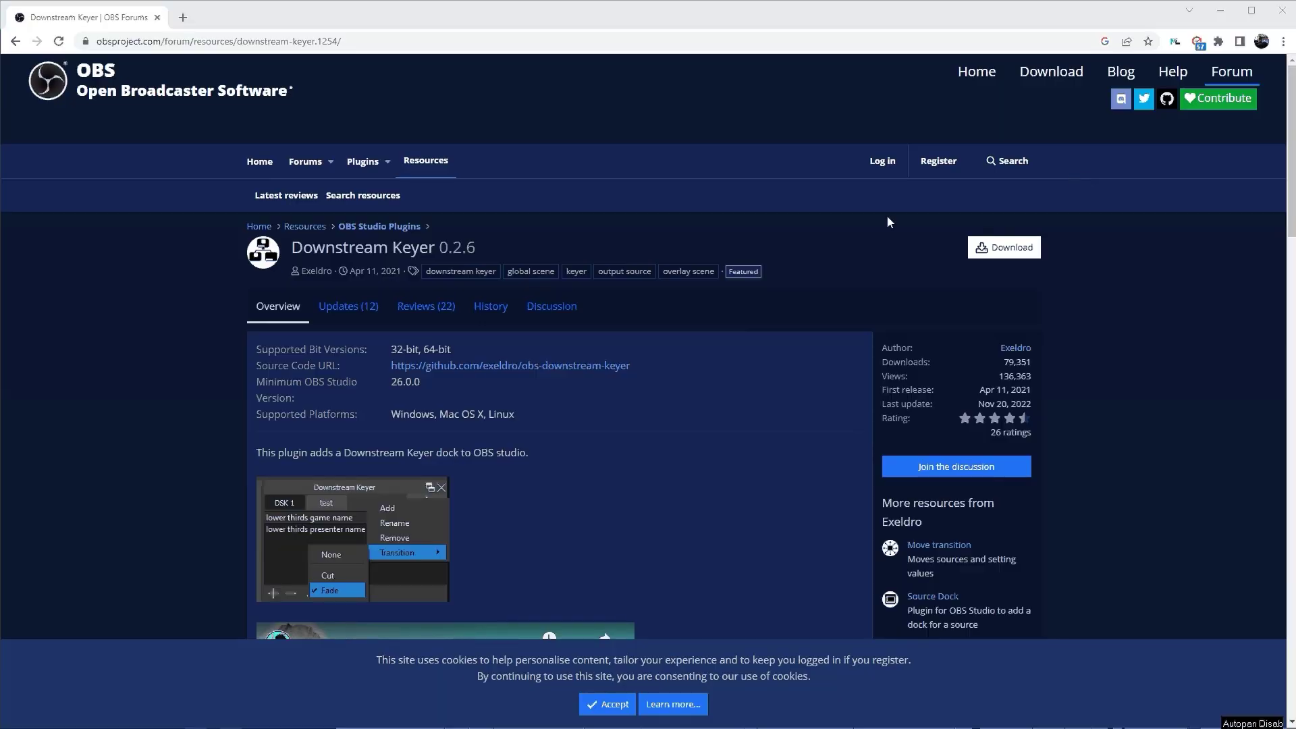
Download the Downstream Keyer 0.2.6 windows-installer zip and extract its files
left_click(1012, 255)
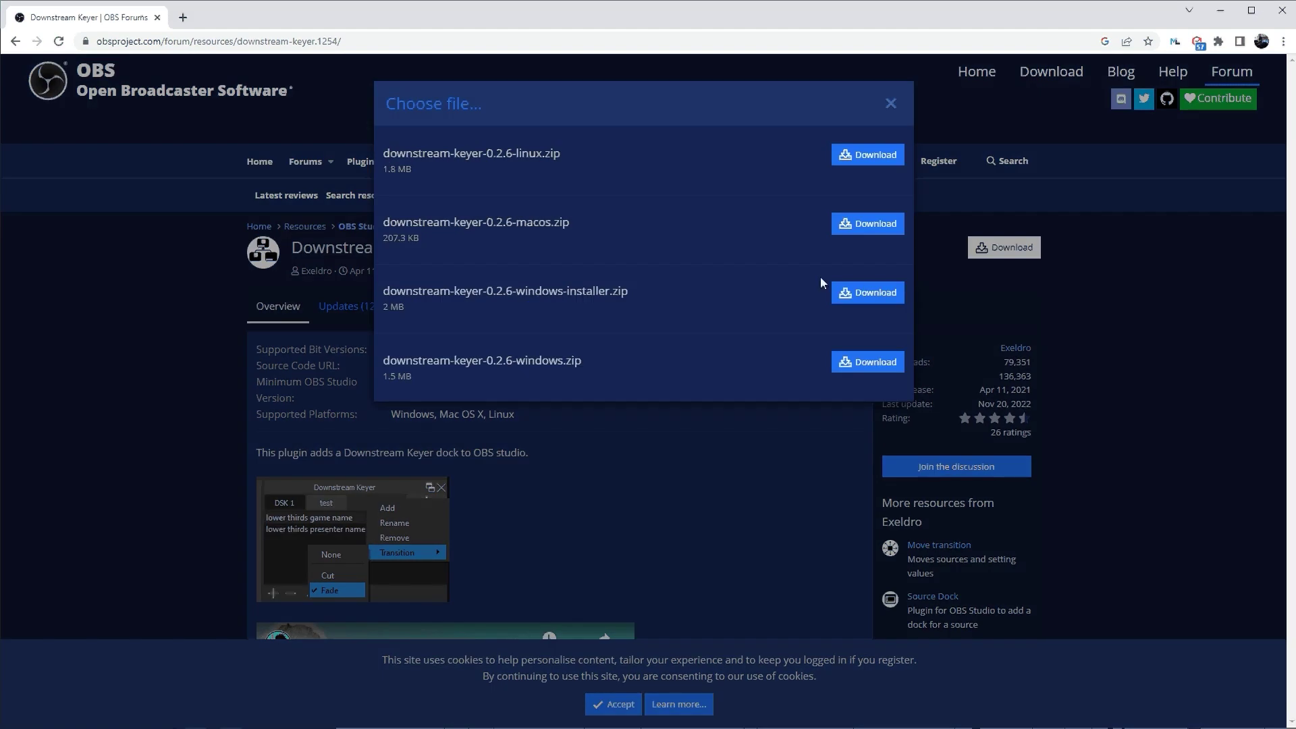
left_click(867, 292)
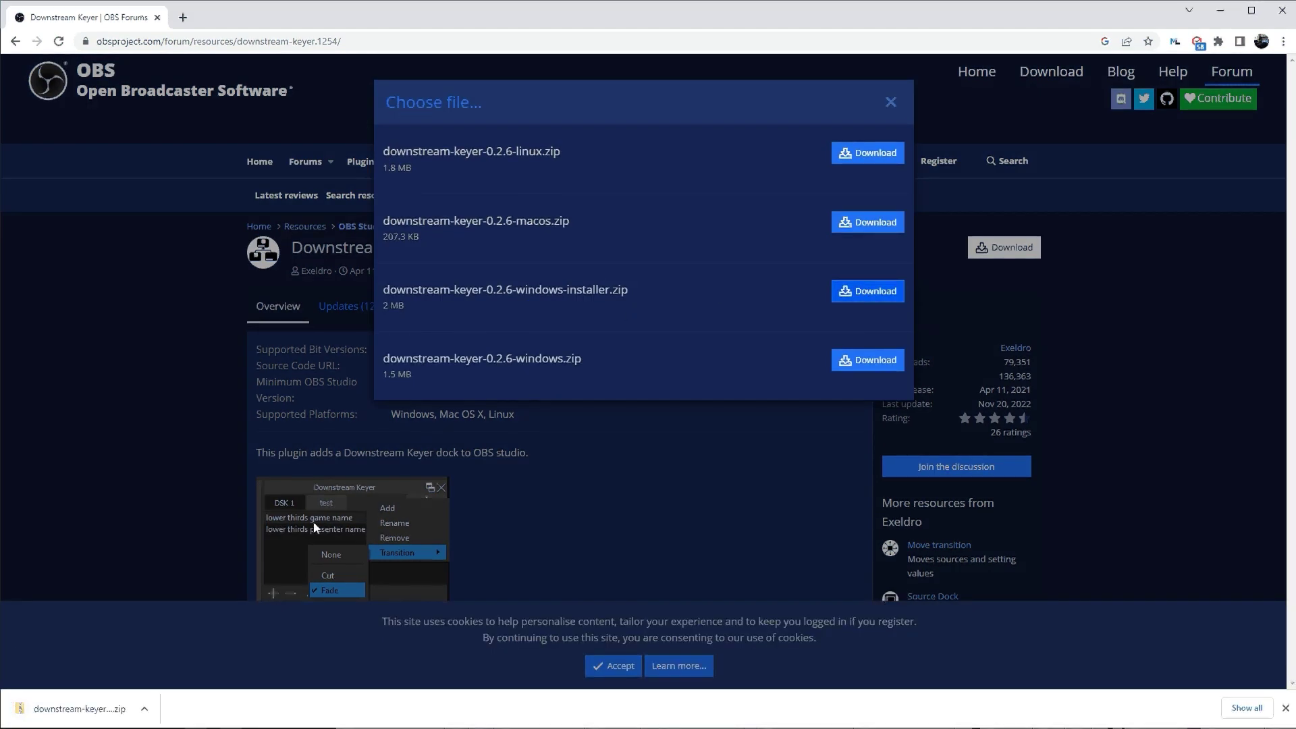
left_click(27, 709)
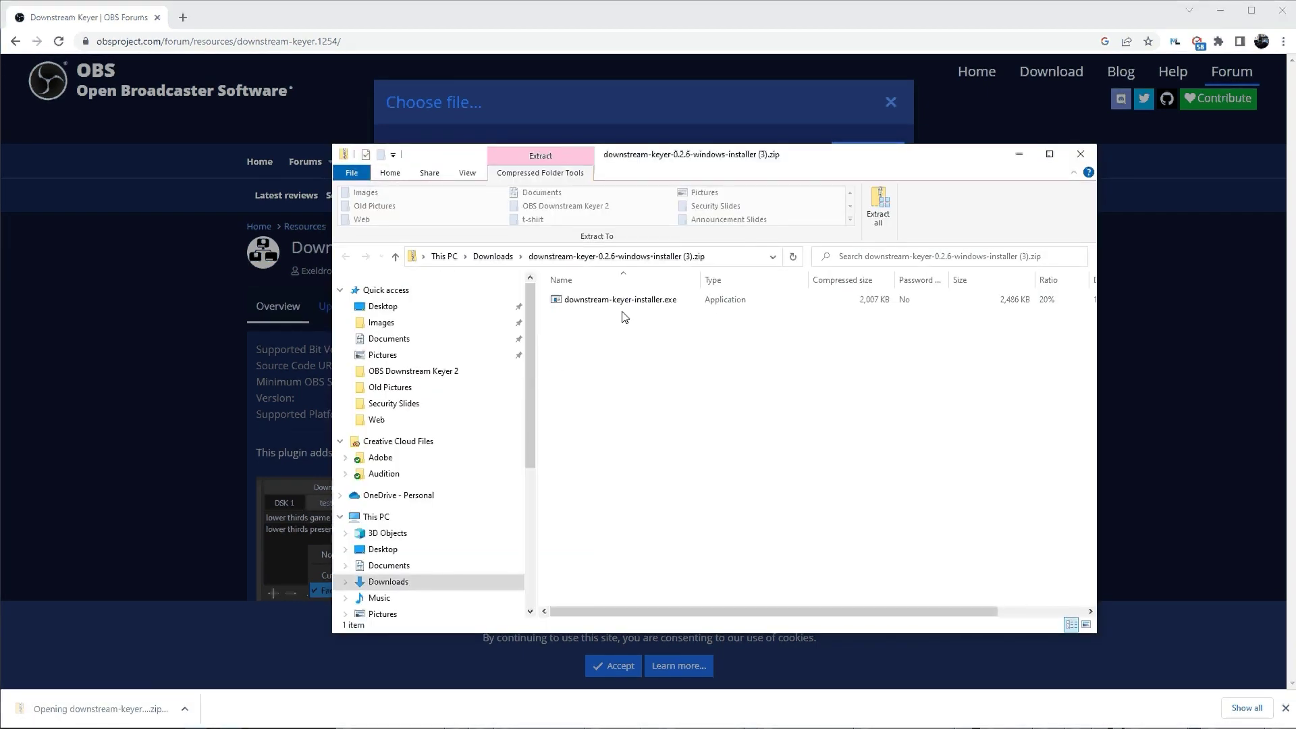
left_click(878, 209)
left_click(986, 609)
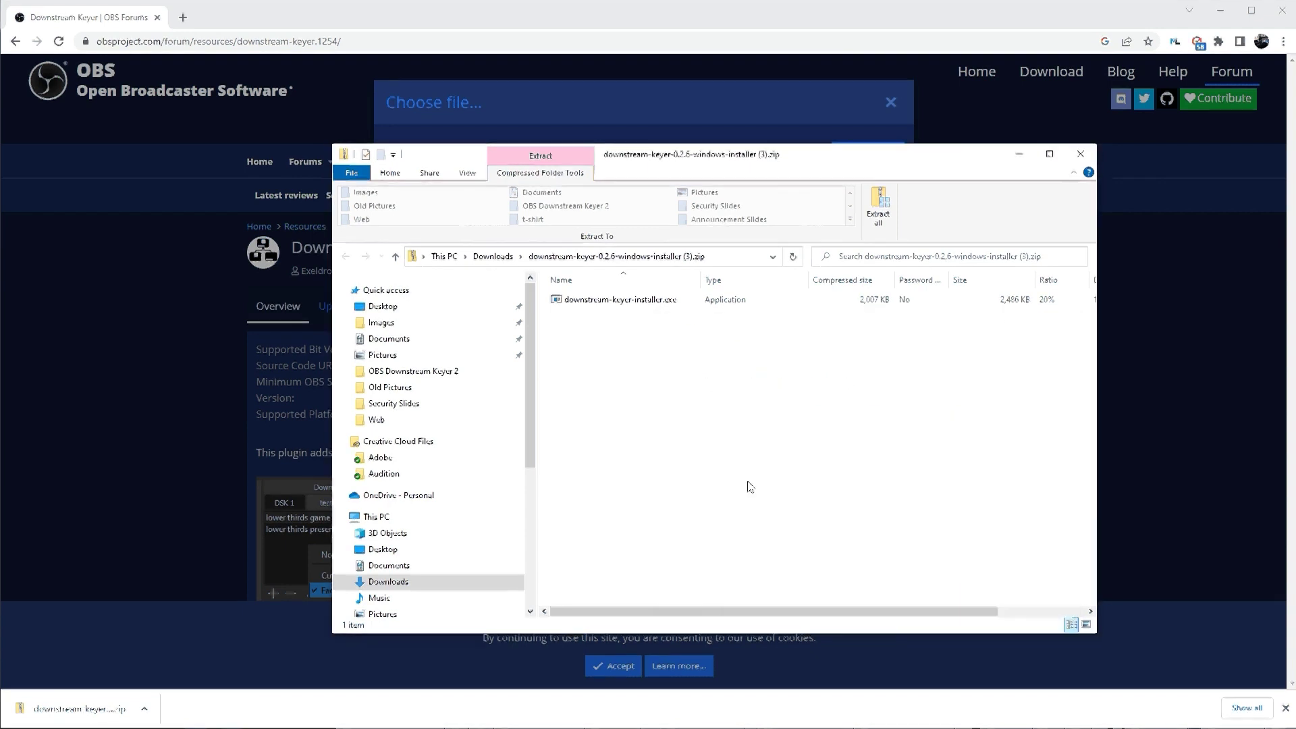
Run the Downstream Keyer setup program through to Finish
double_click(648, 317)
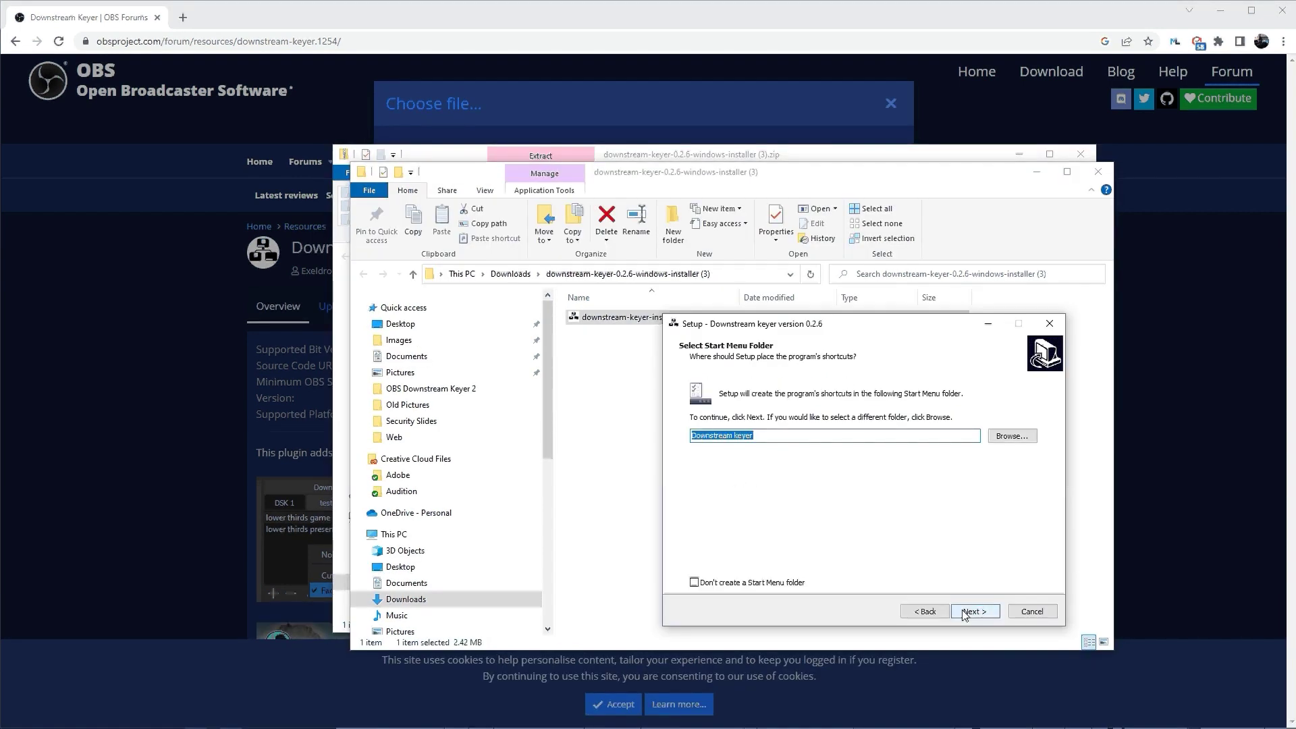
left_click(974, 611)
left_click(974, 610)
left_click(975, 611)
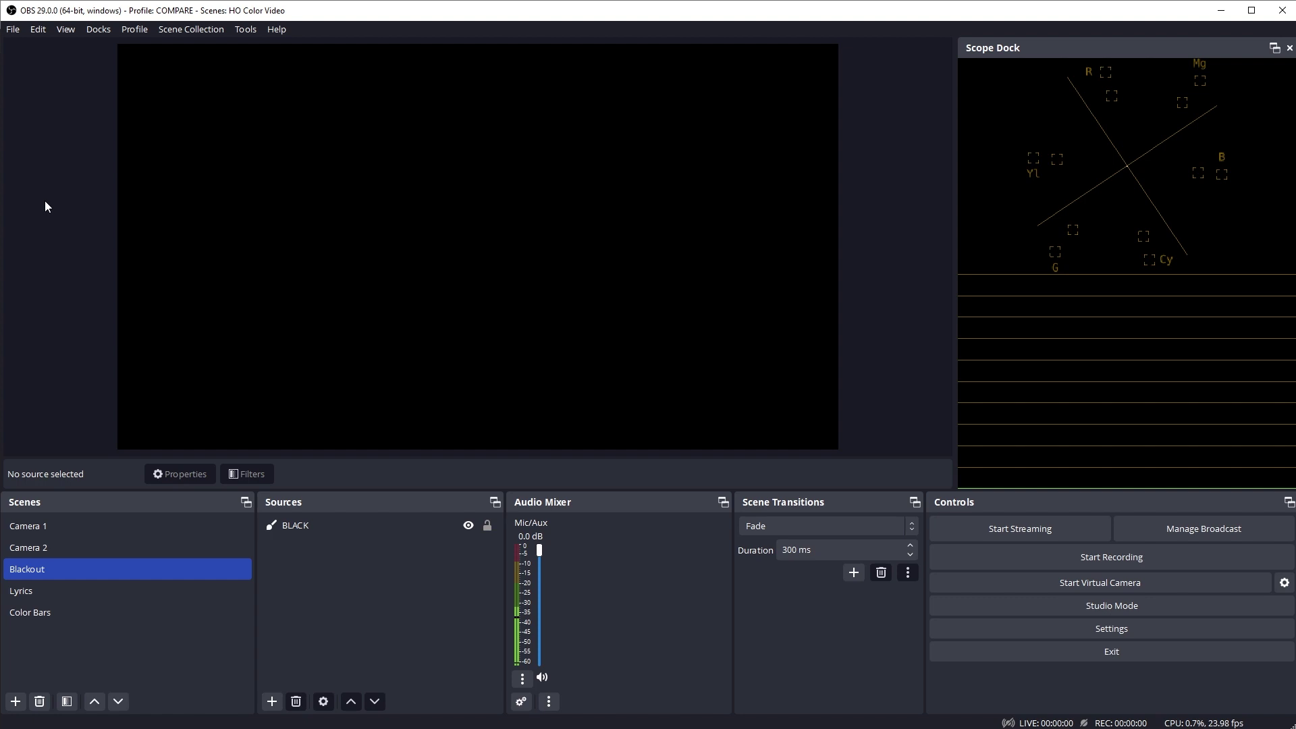
Show the DownstreamKeyer dock from the Docks menu and dock it beside the Scenes panel
left_click(102, 31)
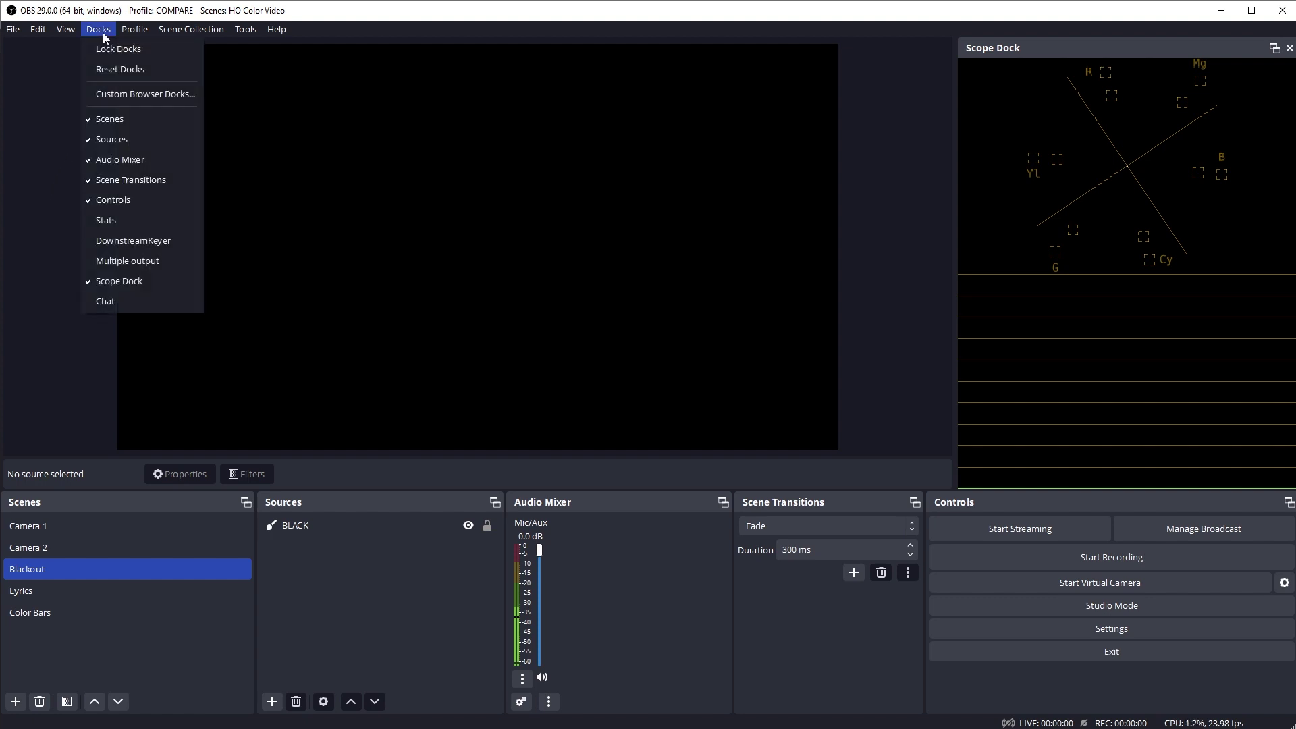
left_click(131, 244)
left_click_drag(135, 265, 31, 550)
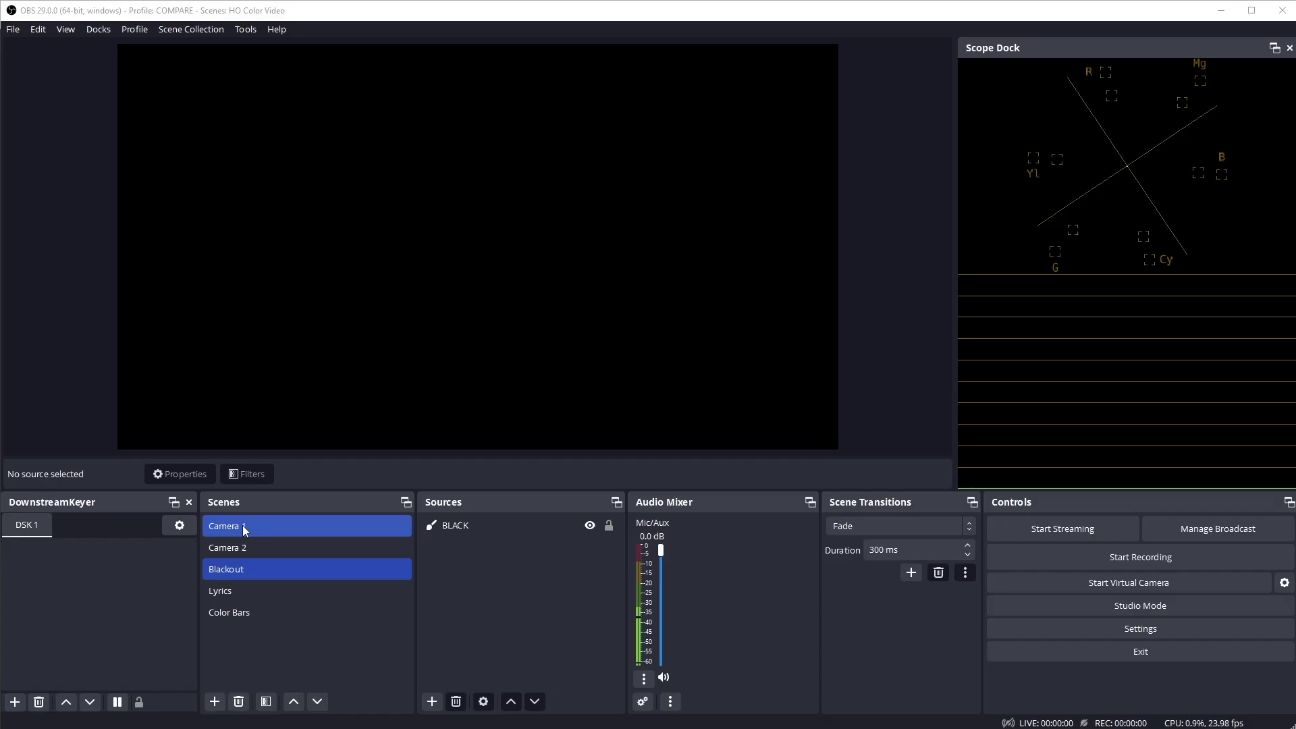
Preview Camera 1 and Camera 2, then open the Lyrics scene's Presentation Computer filters
left_click(242, 525)
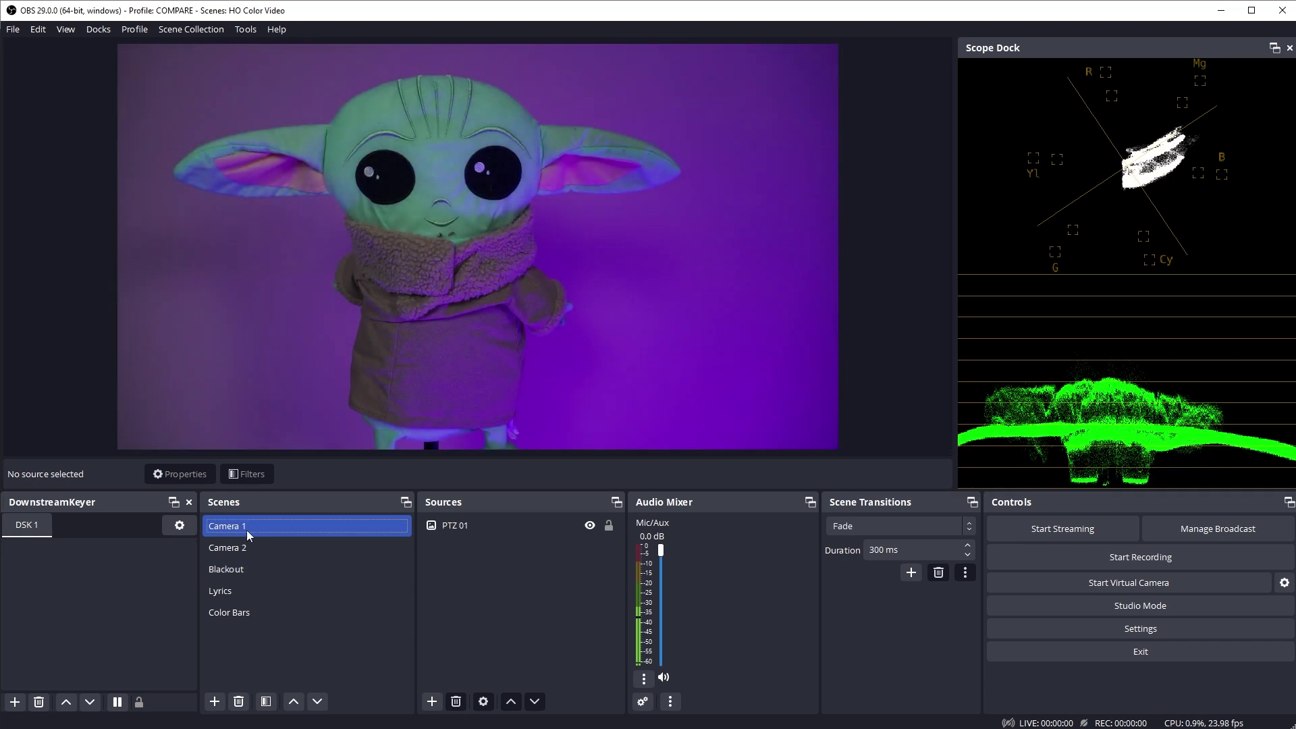
left_click(256, 546)
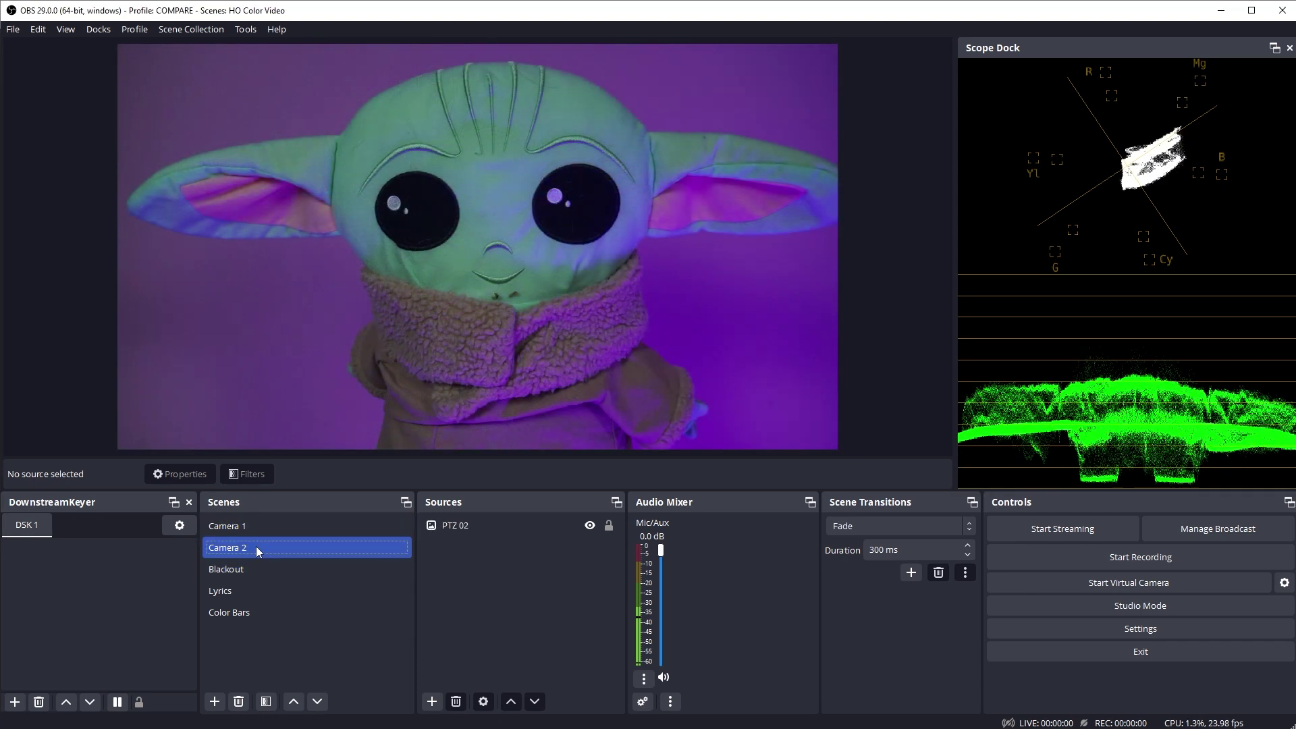
left_click(252, 590)
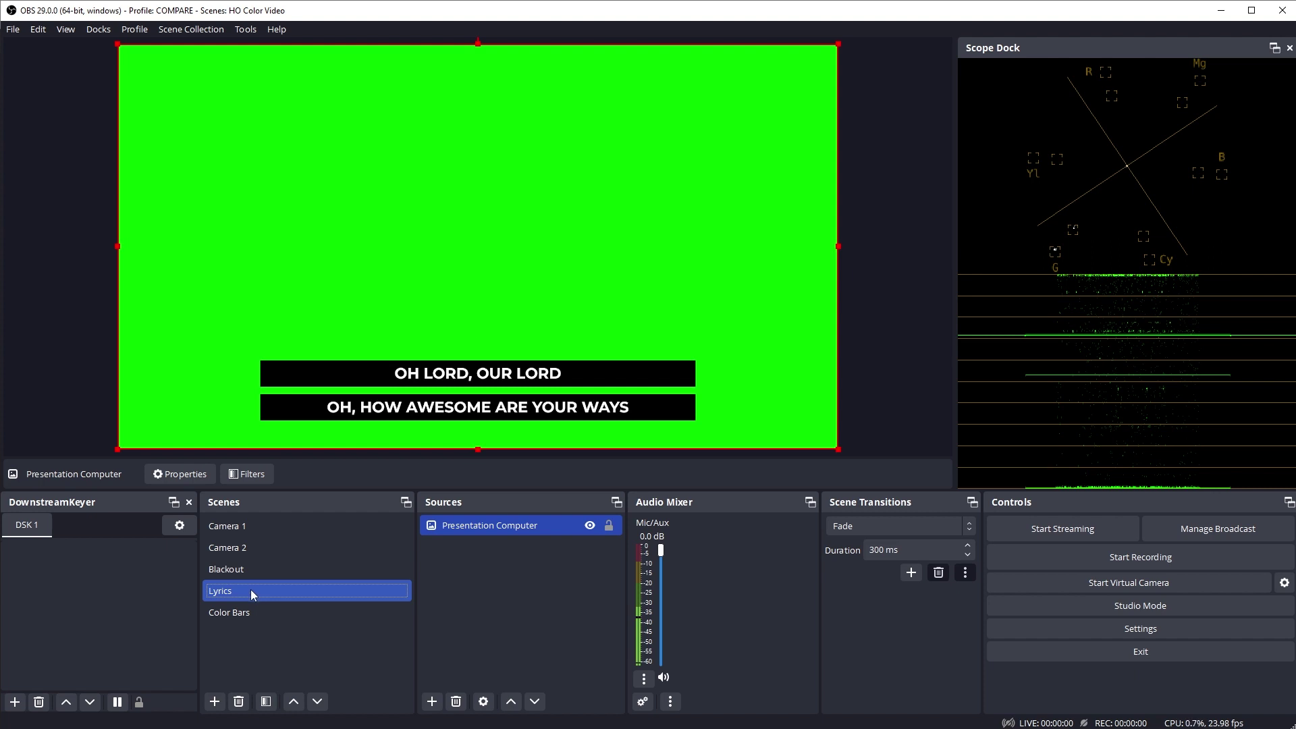
left_click(247, 475)
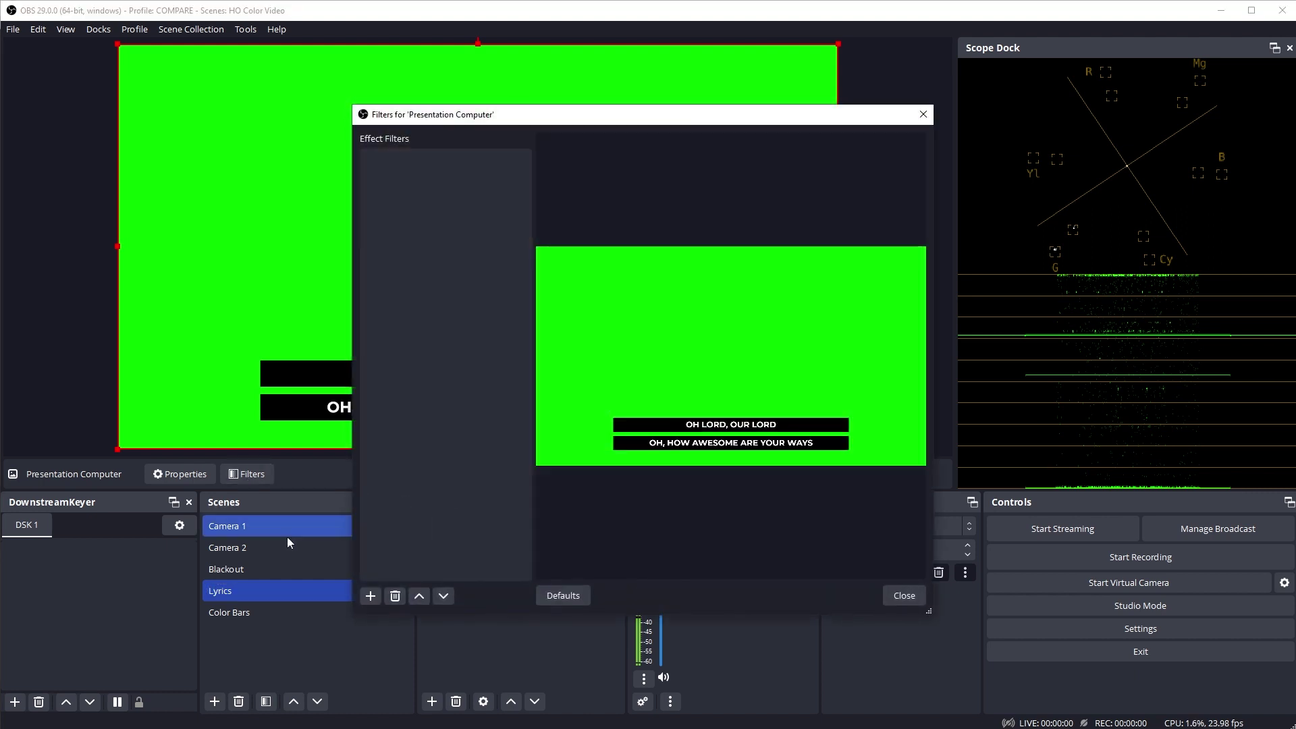
Add a Chroma Key filter with the default name to the Presentation Computer slide and close Filters
left_click(373, 594)
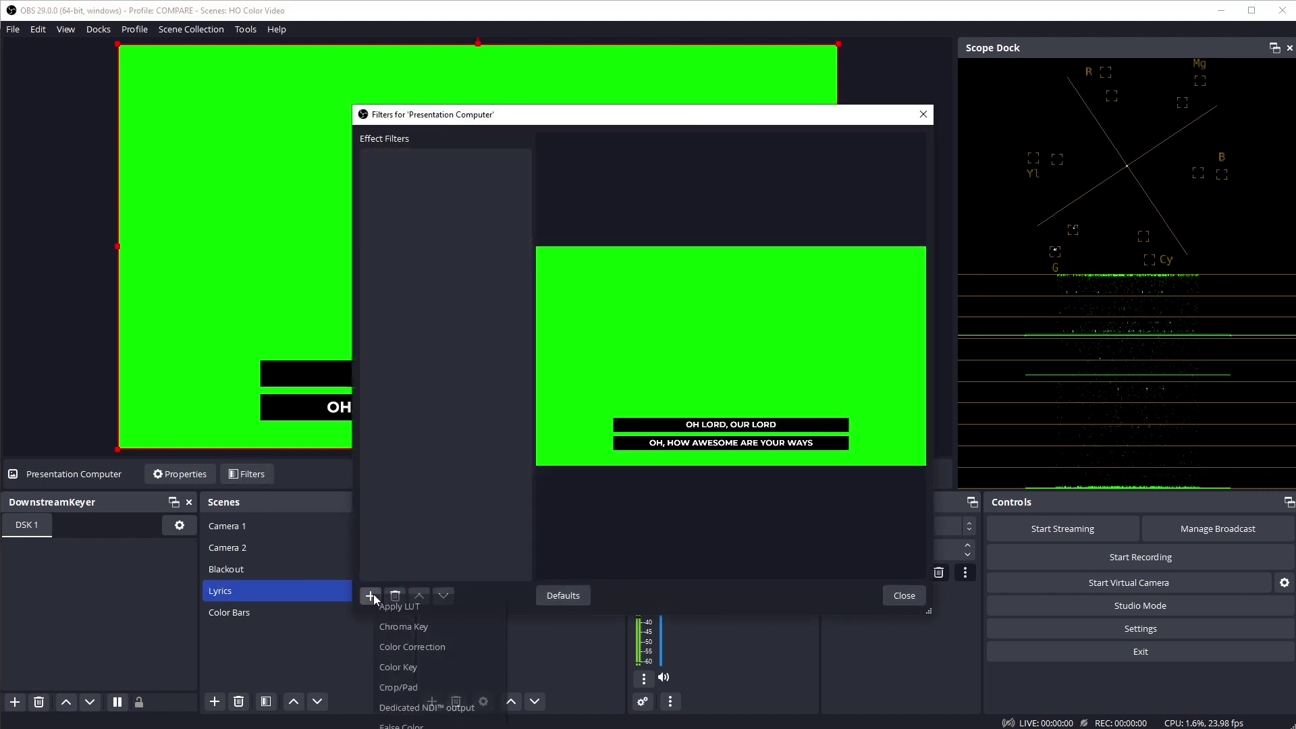
left_click(402, 627)
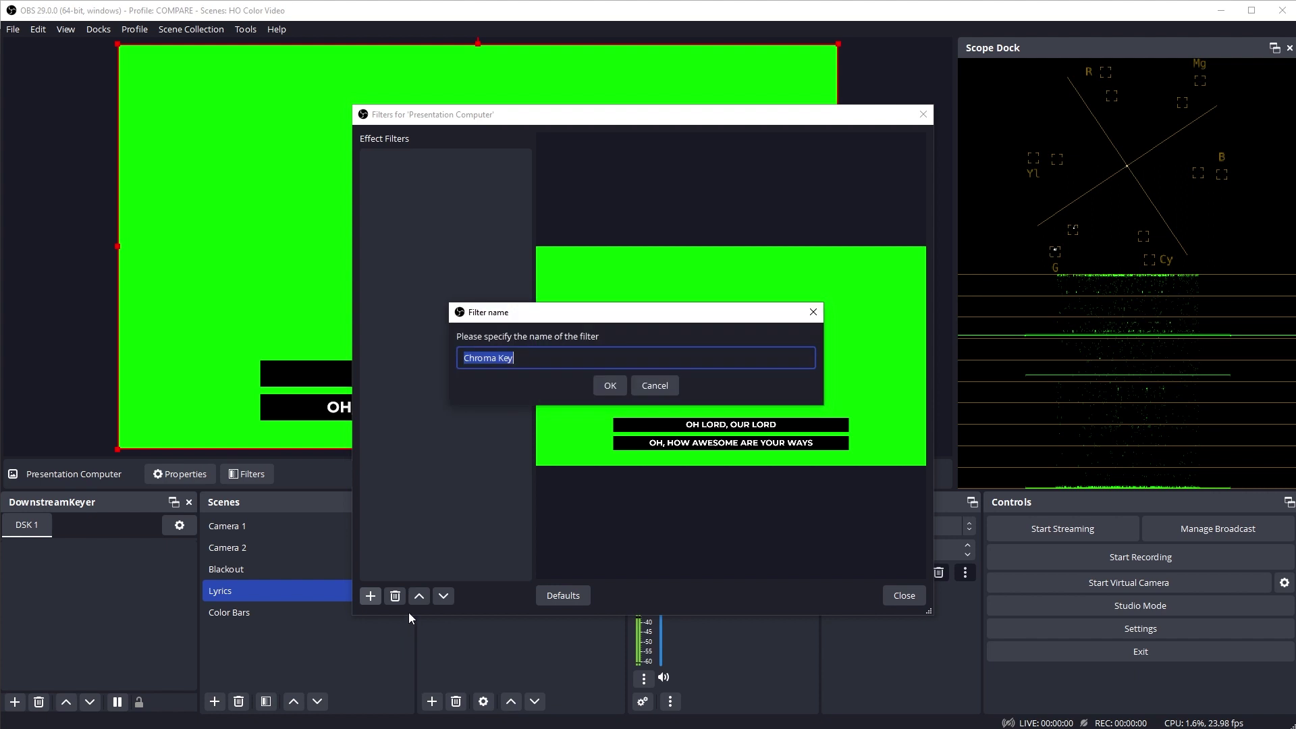
left_click(609, 385)
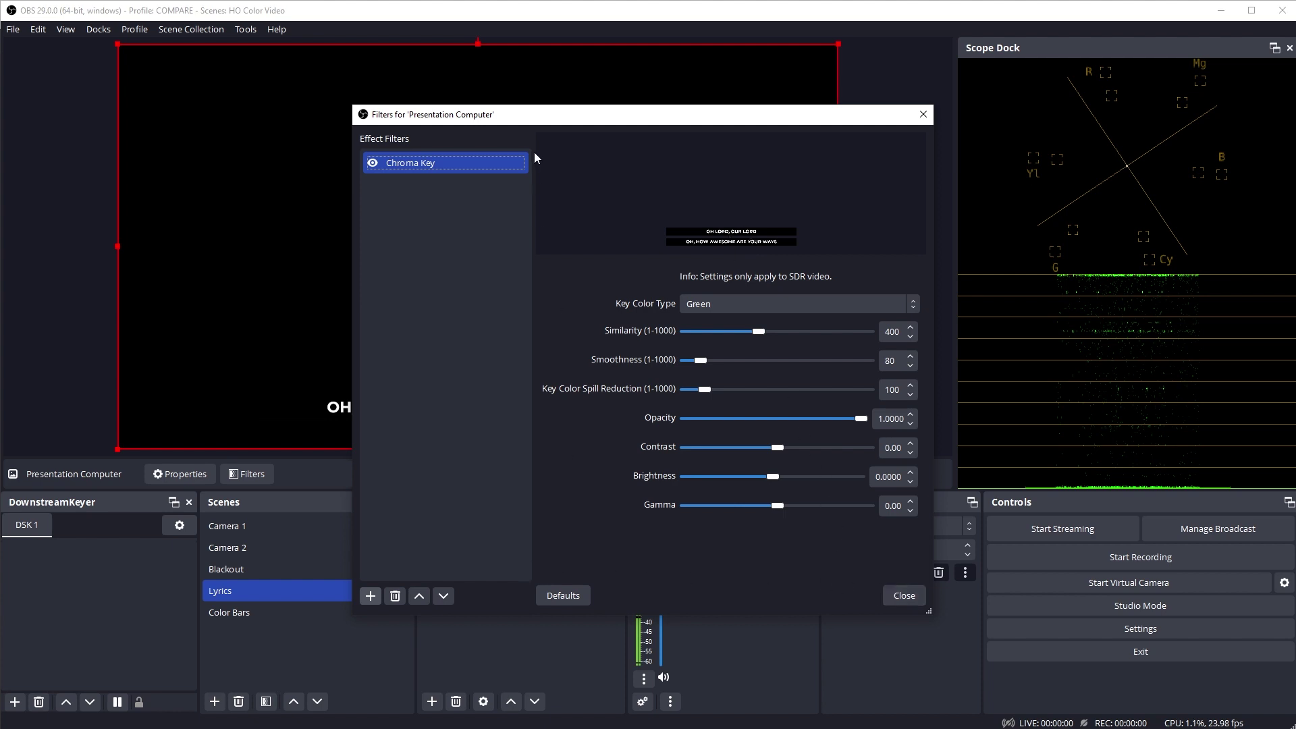
left_click_drag(534, 119, 460, 18)
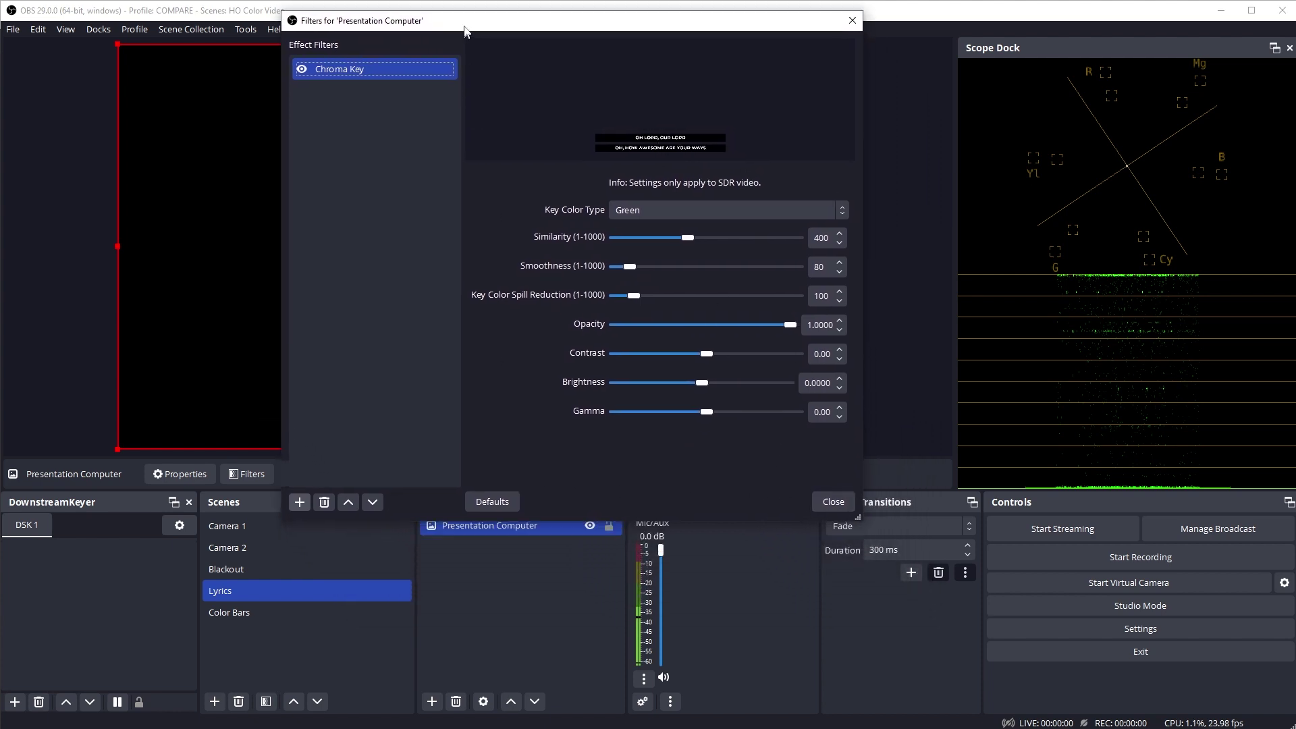
left_click(302, 498)
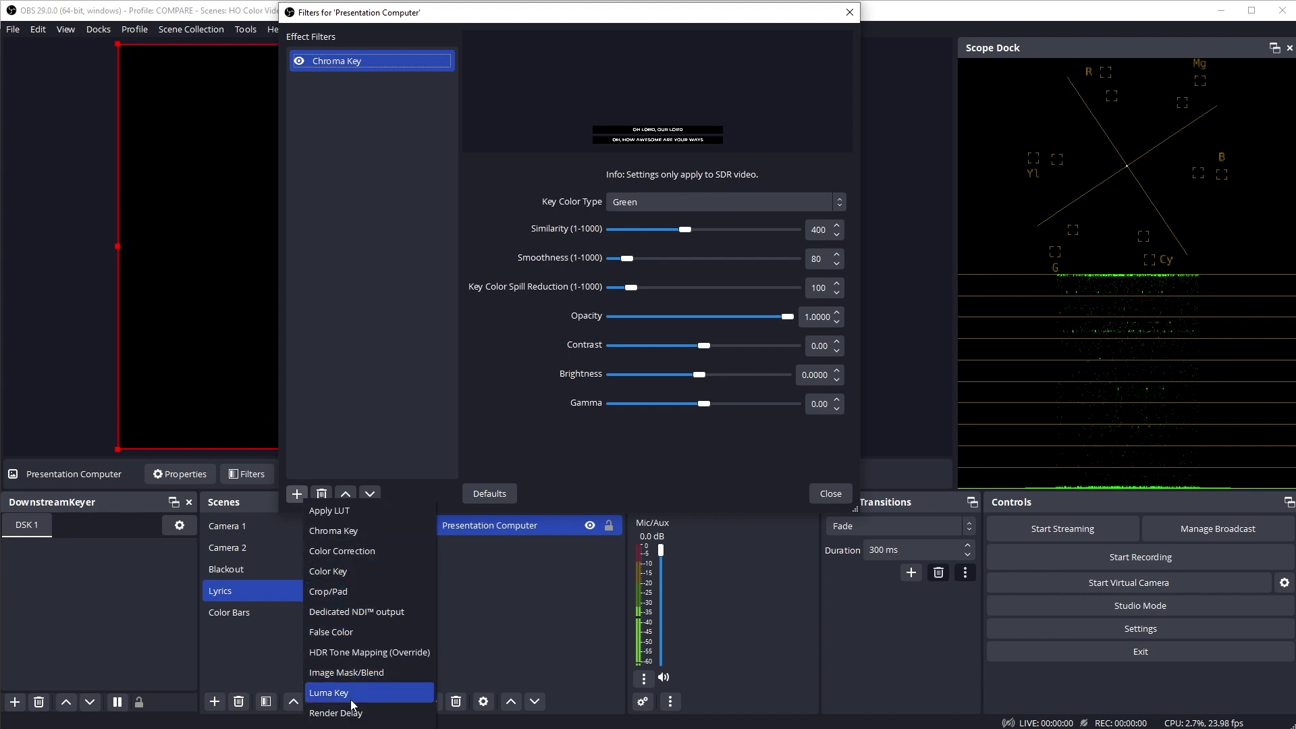
left_click(613, 481)
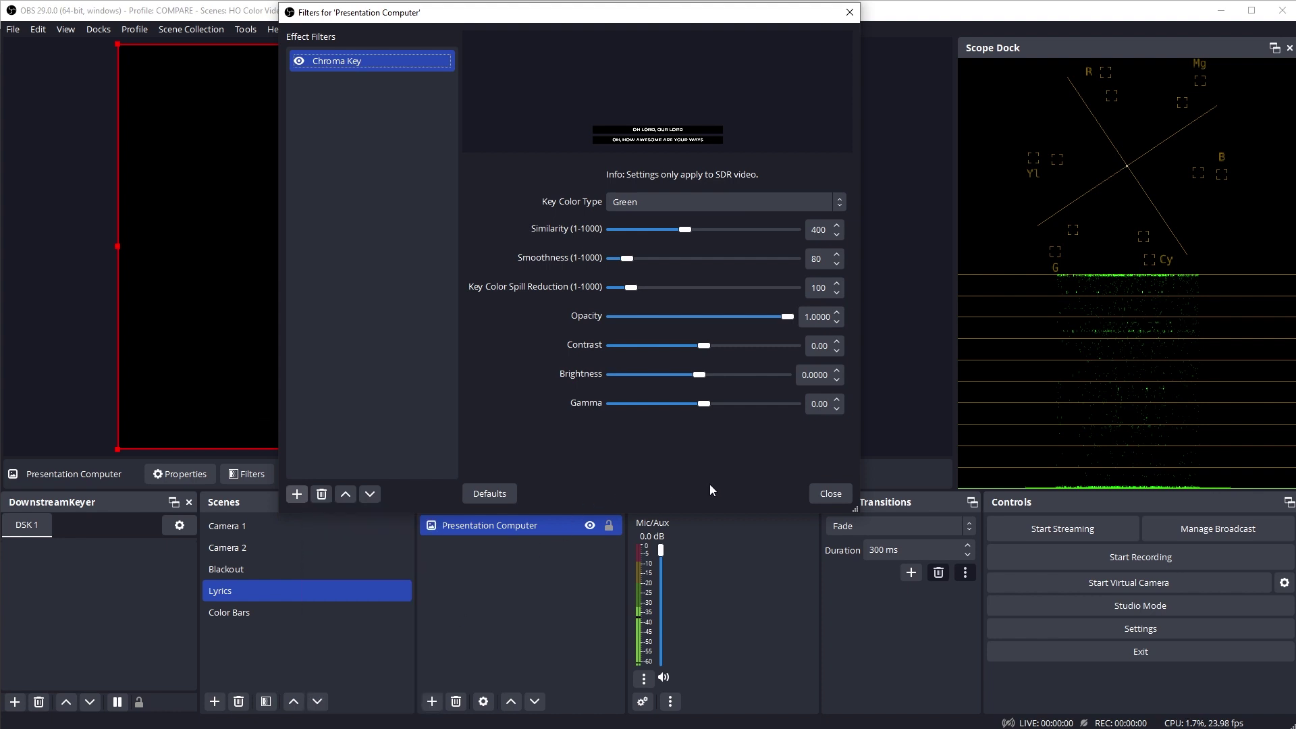
left_click(831, 494)
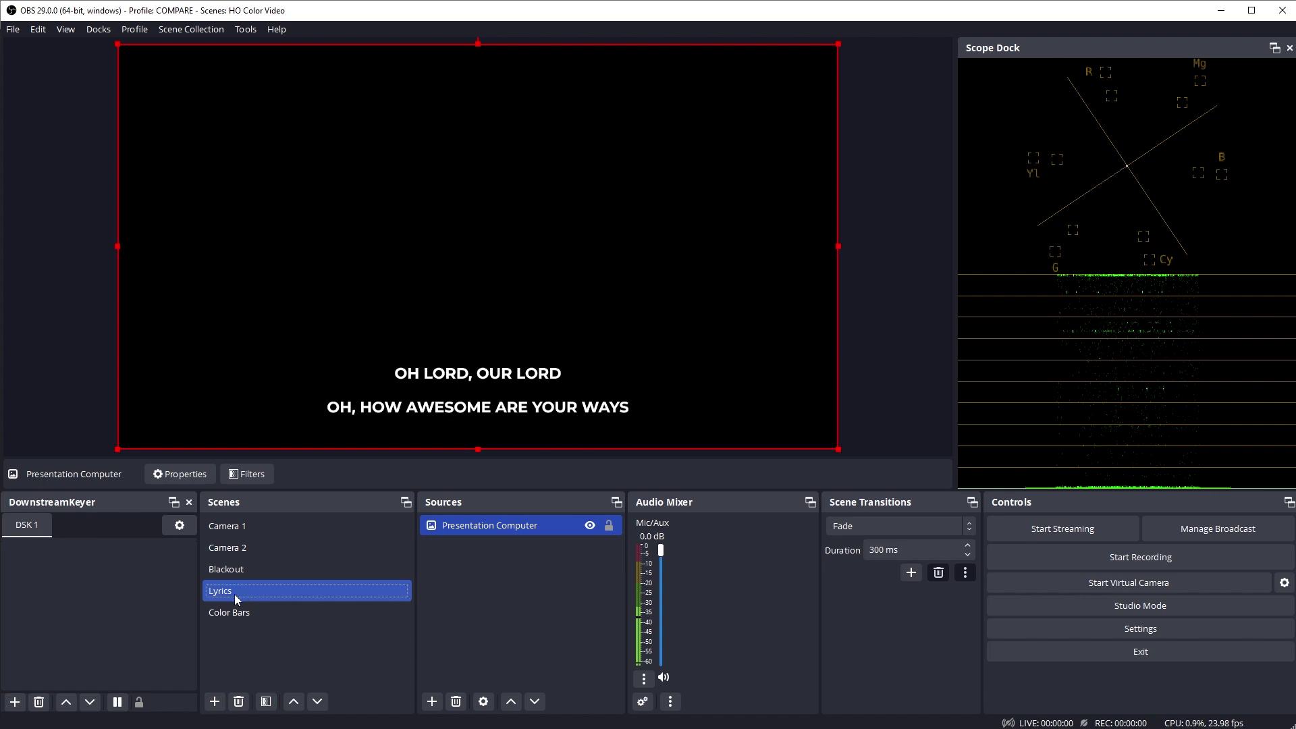
Add the Lyrics scene to DSK 1 and overlay it while switching between Camera 1 and Camera 2
left_click(14, 702)
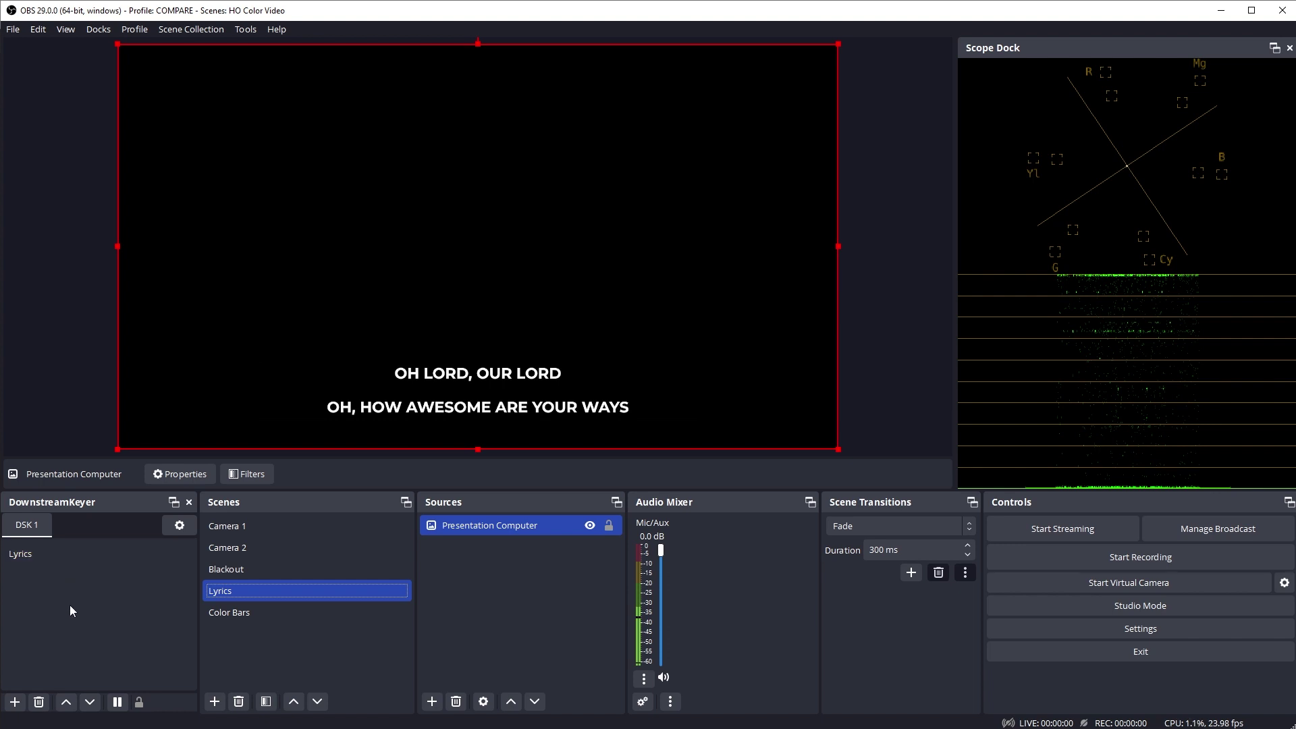
left_click(245, 527)
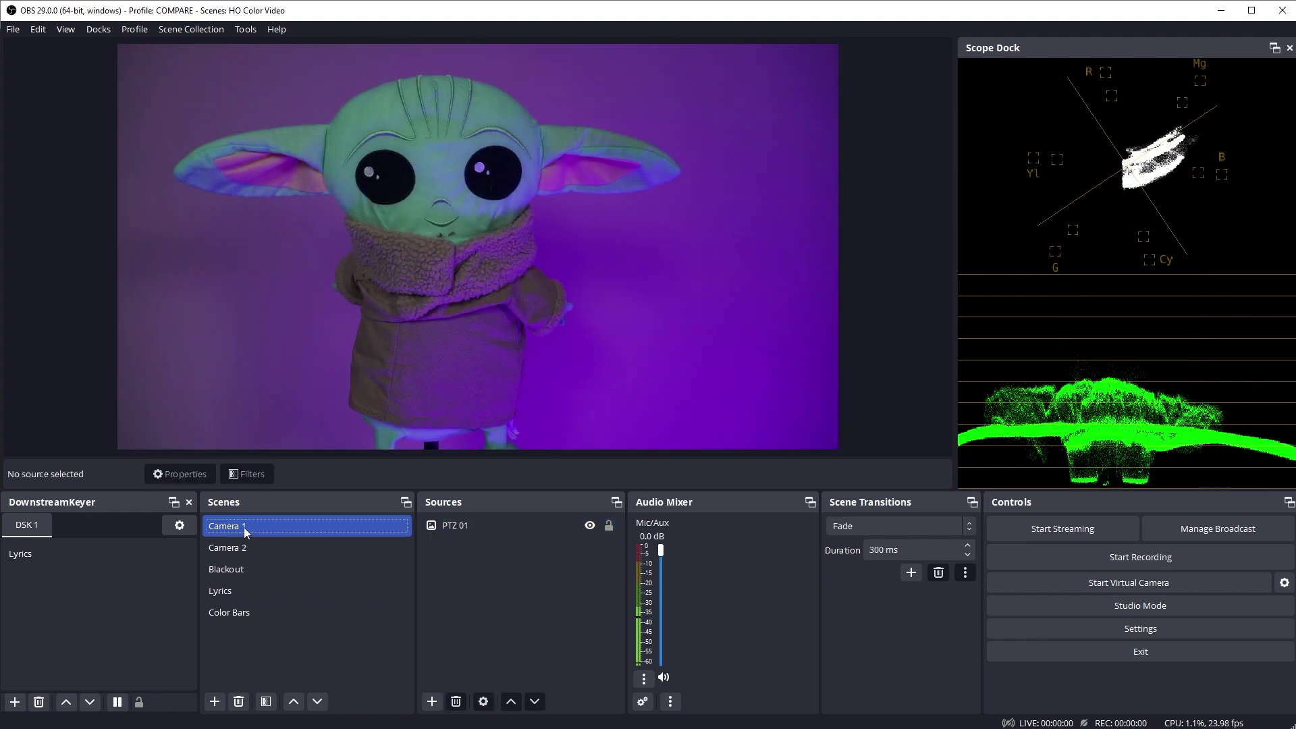
left_click(101, 556)
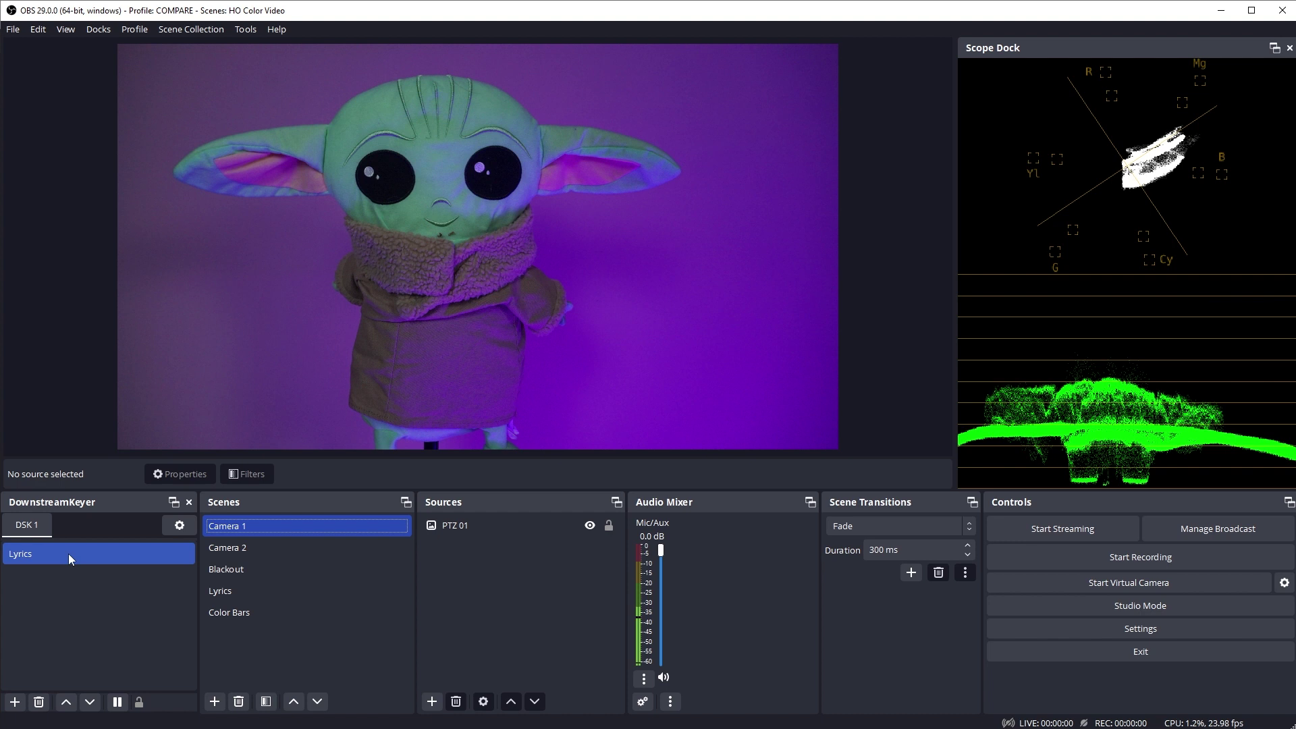
double_click(68, 554)
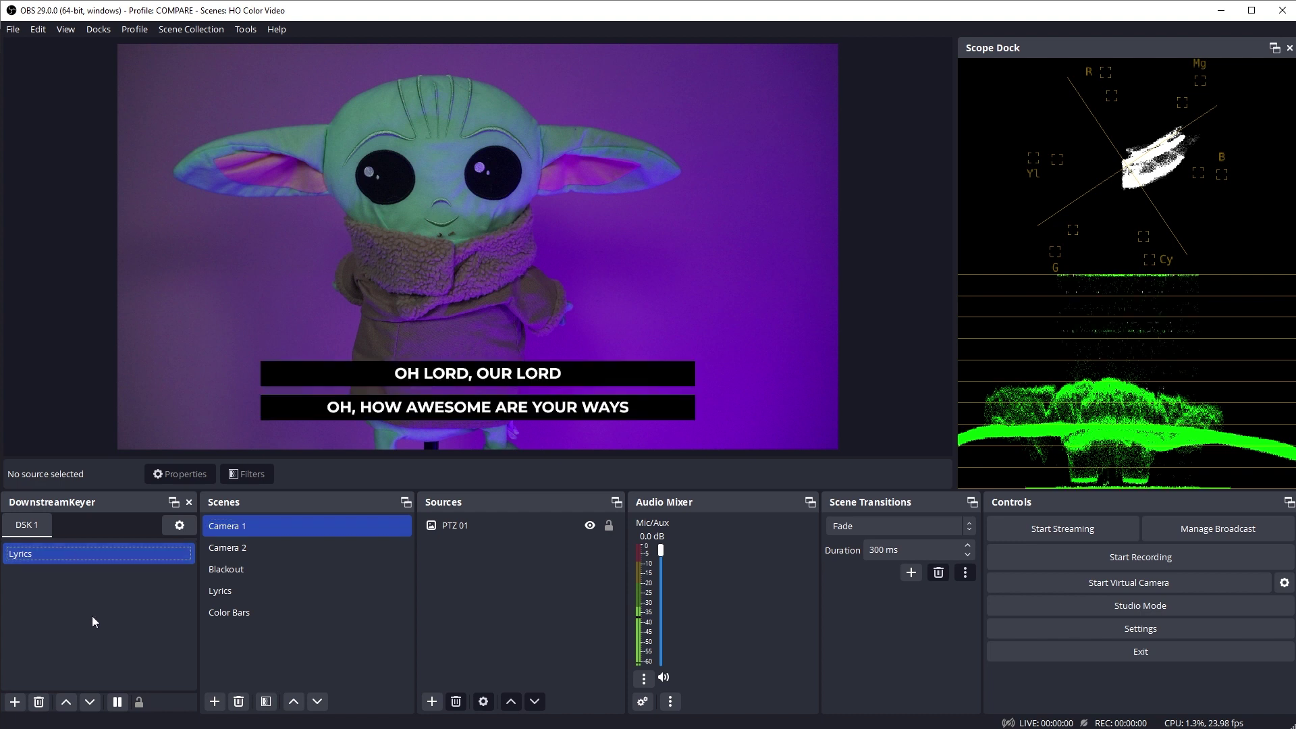
left_click(244, 548)
left_click(310, 529)
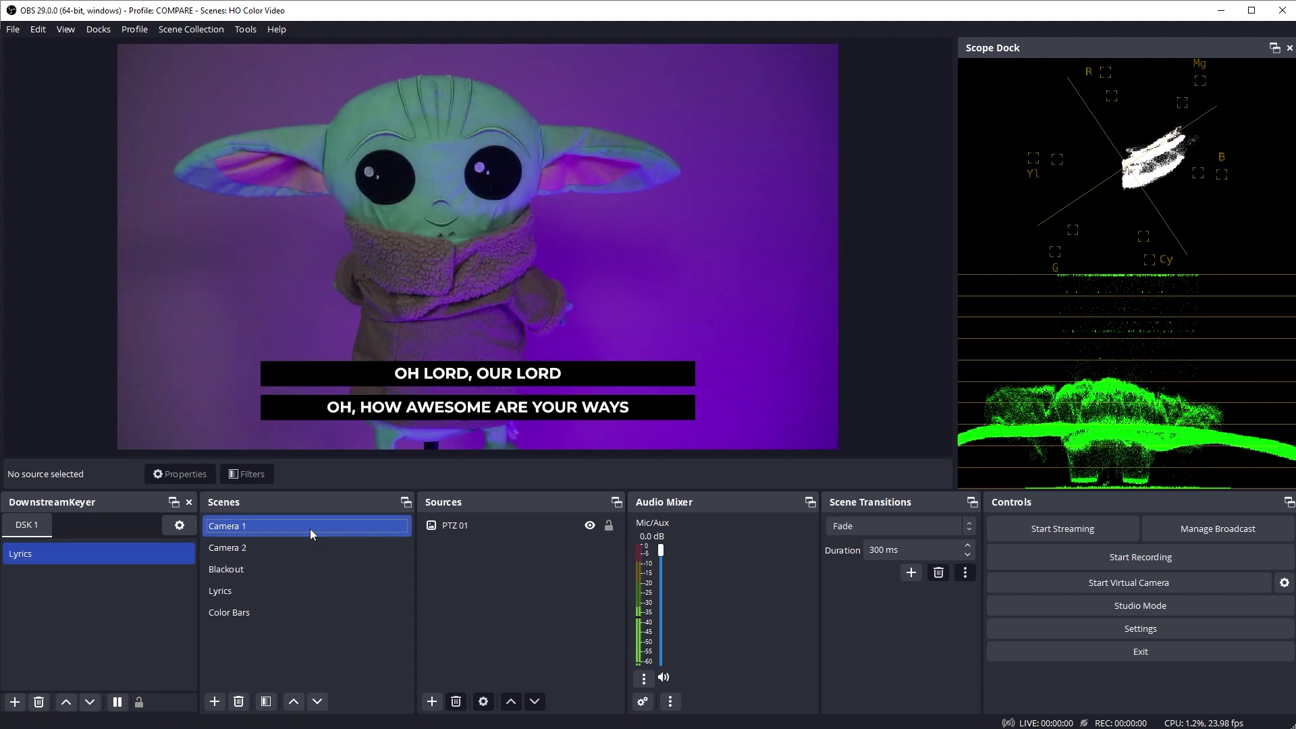
left_click(303, 546)
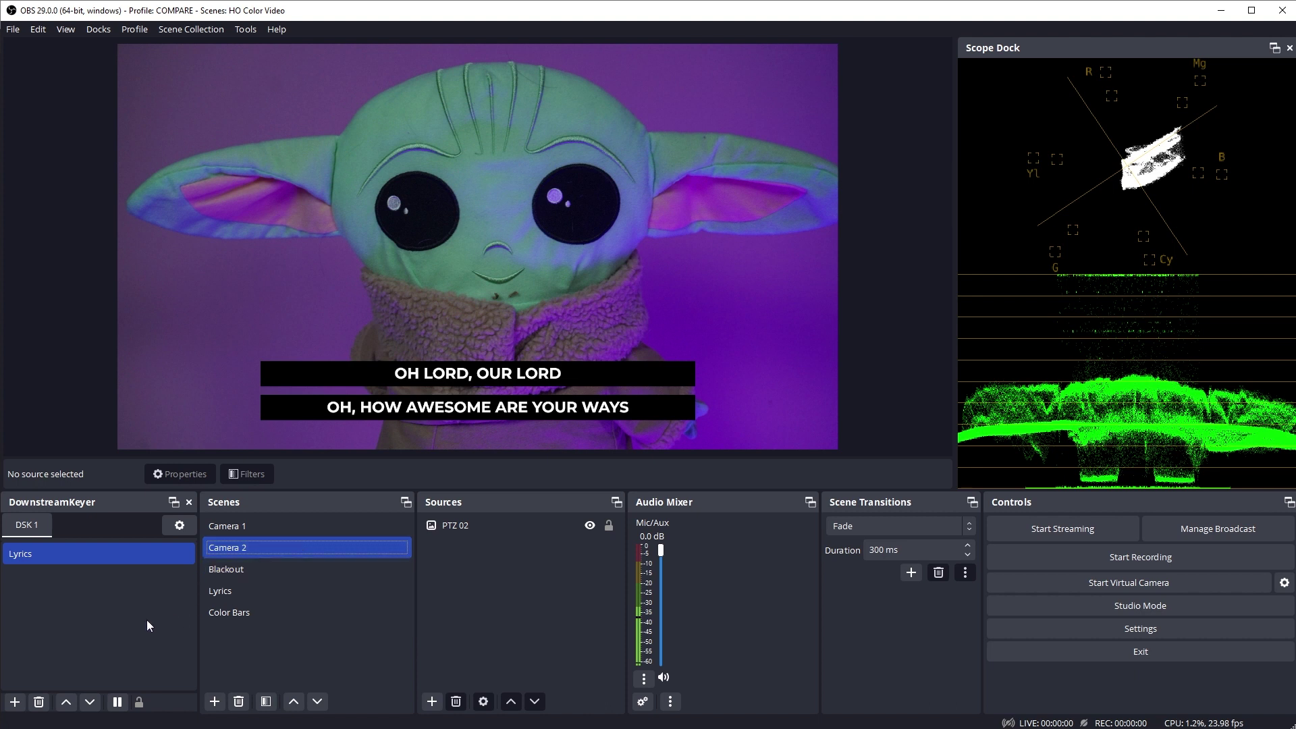
Set the DSK 1 transition to Fade and test it by clearing and restoring the lyrics overlay
left_click(116, 702)
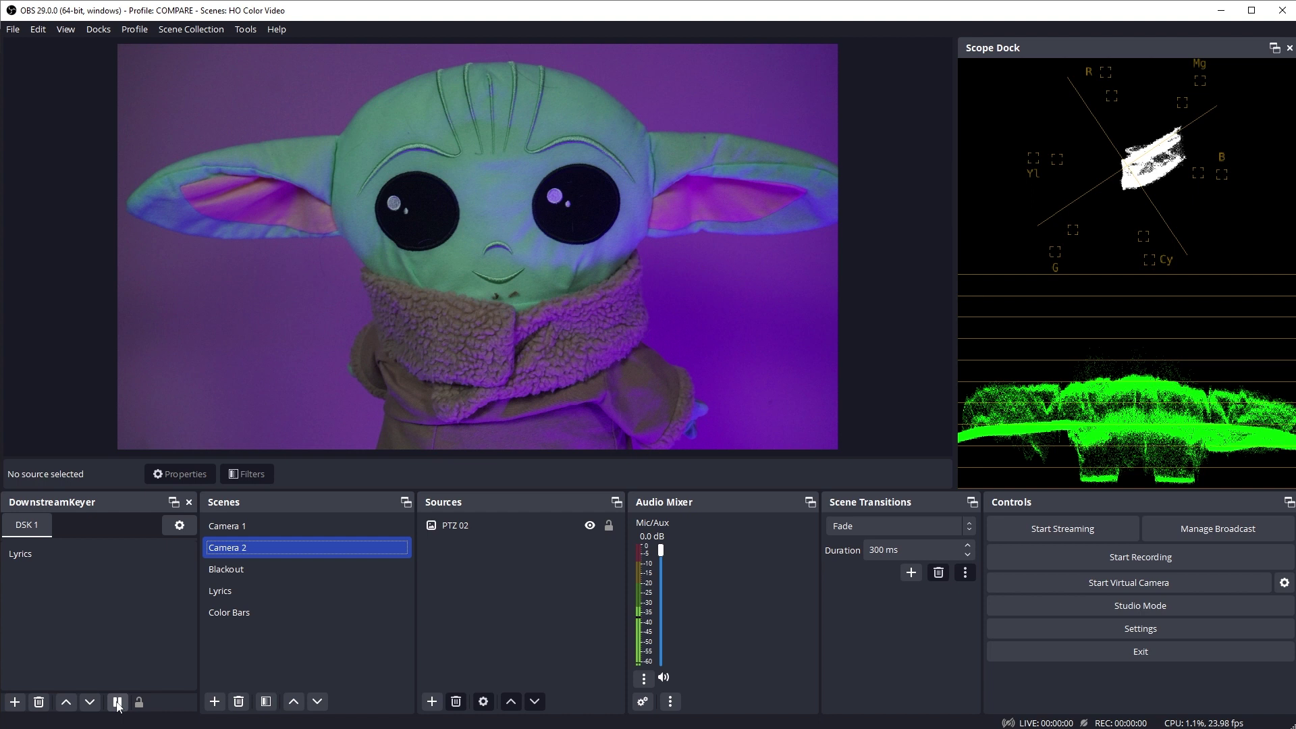
left_click(87, 557)
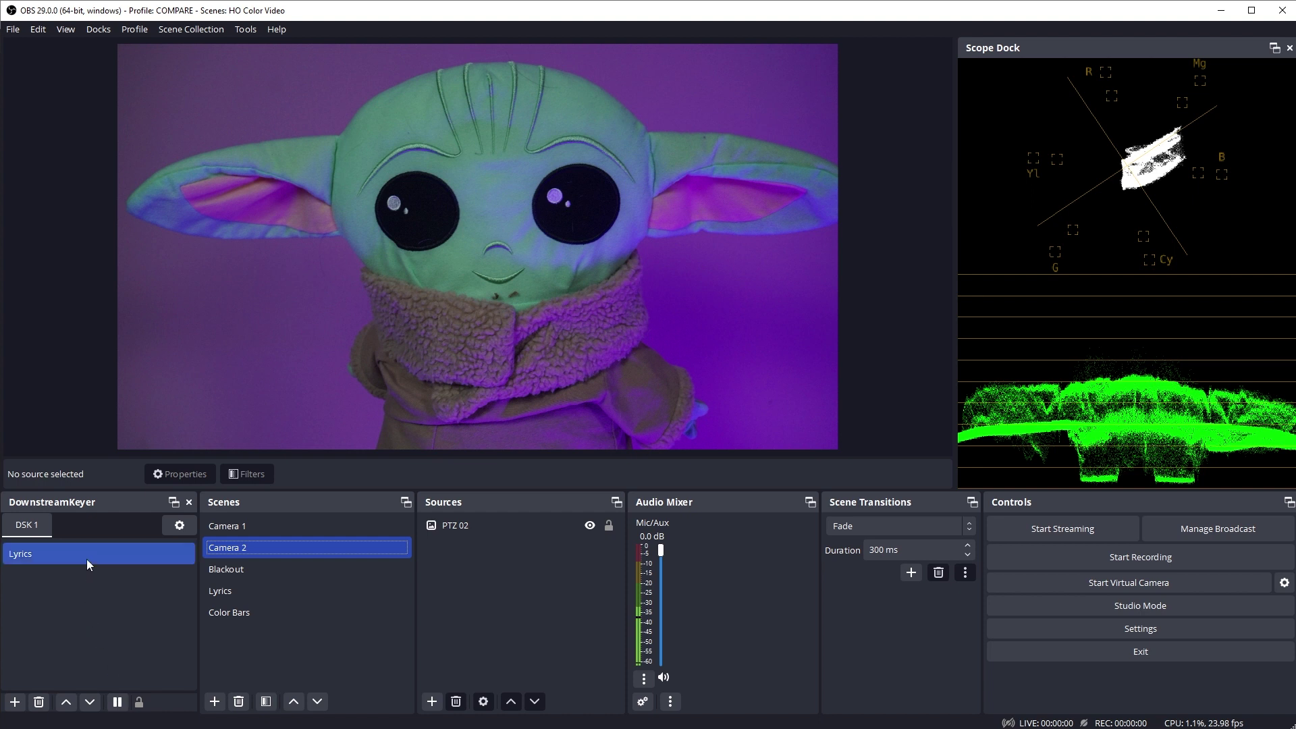
left_click(174, 527)
mouse_move(199, 607)
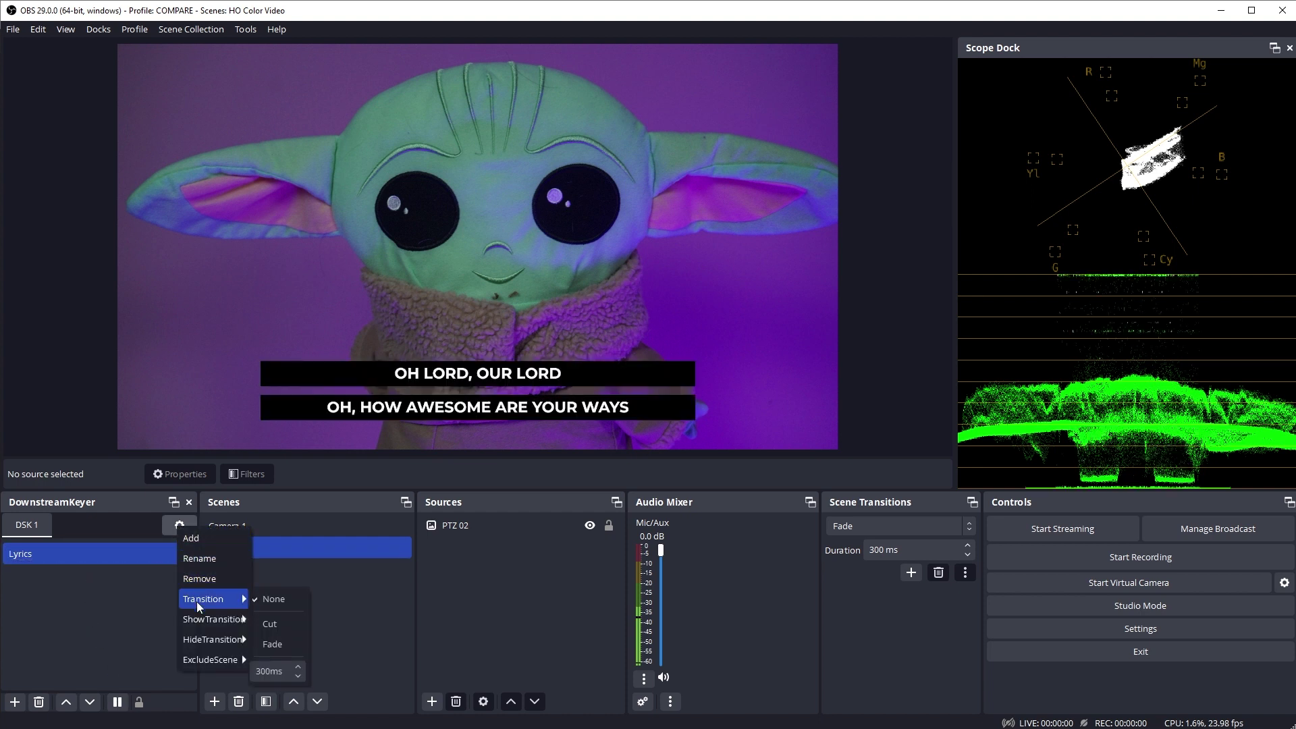
left_click(272, 645)
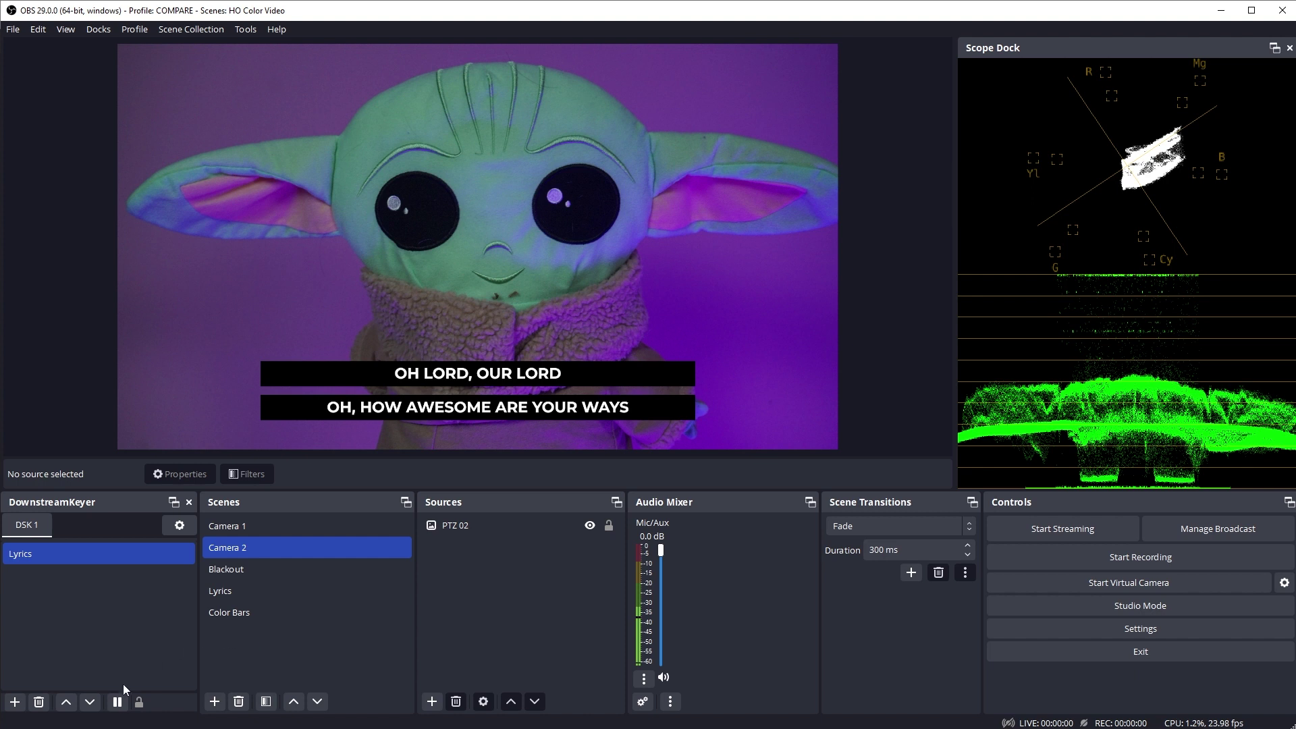
left_click(118, 702)
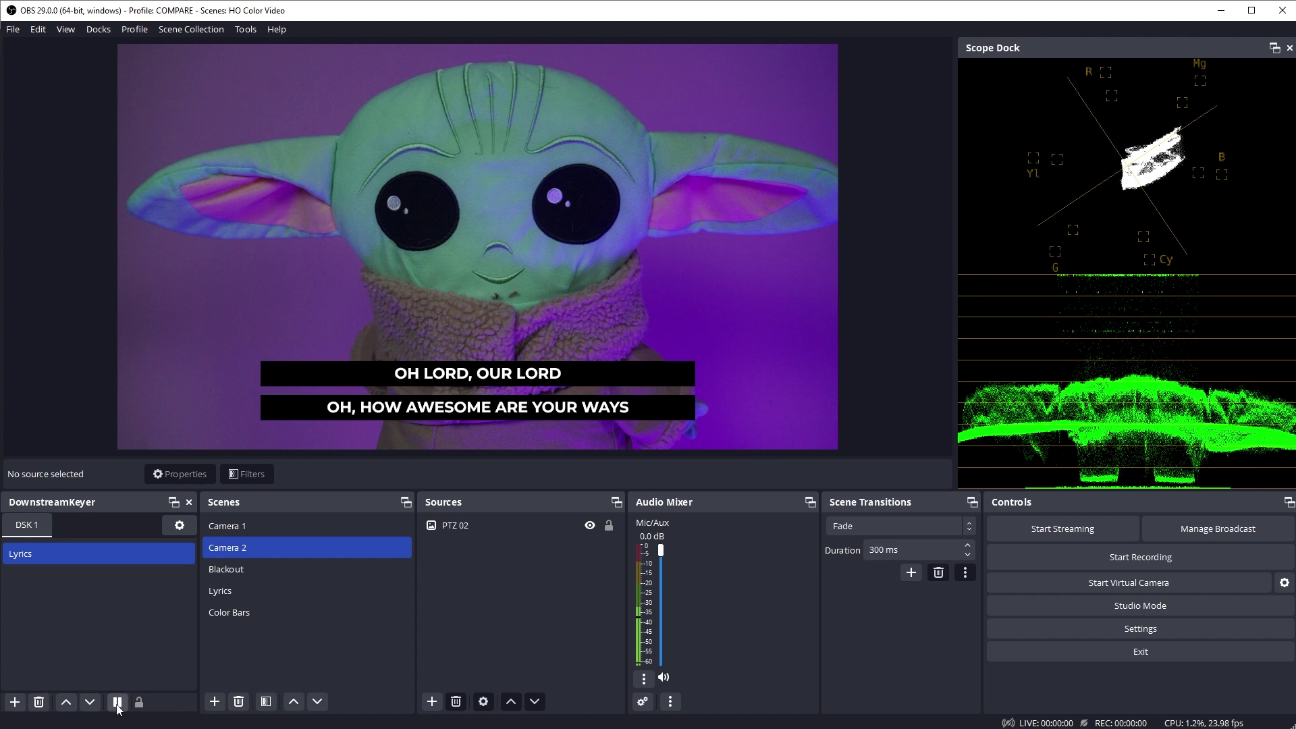
left_click(54, 554)
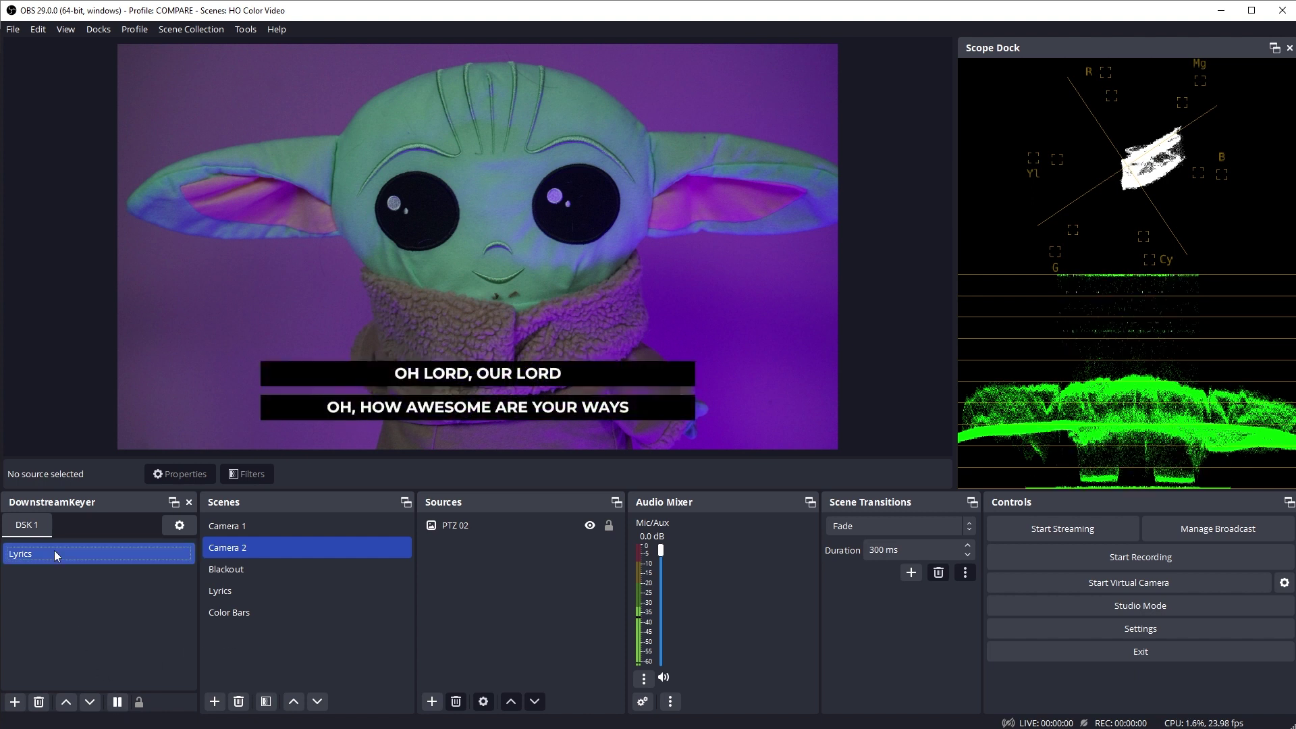
left_click(181, 533)
Exclude the Blackout scene from DSK 1, then check Blackout and Camera 1
mouse_move(221, 668)
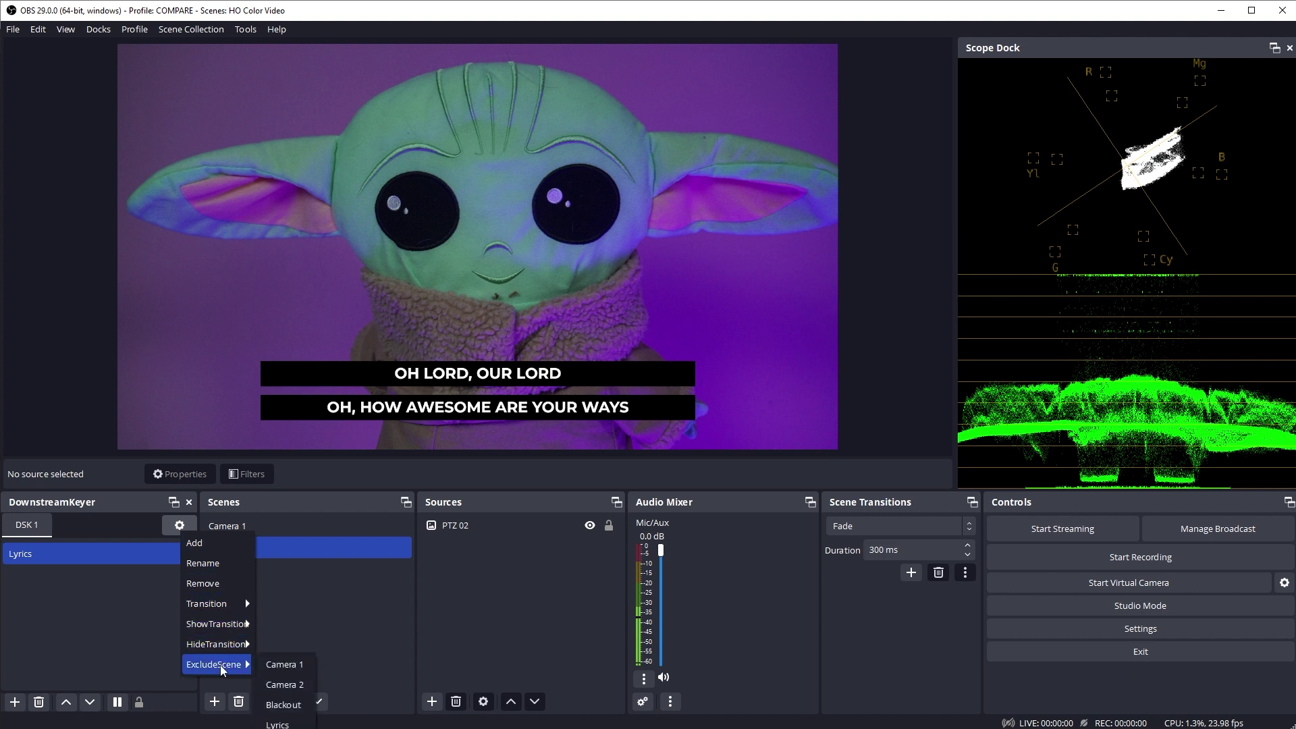
left_click(289, 711)
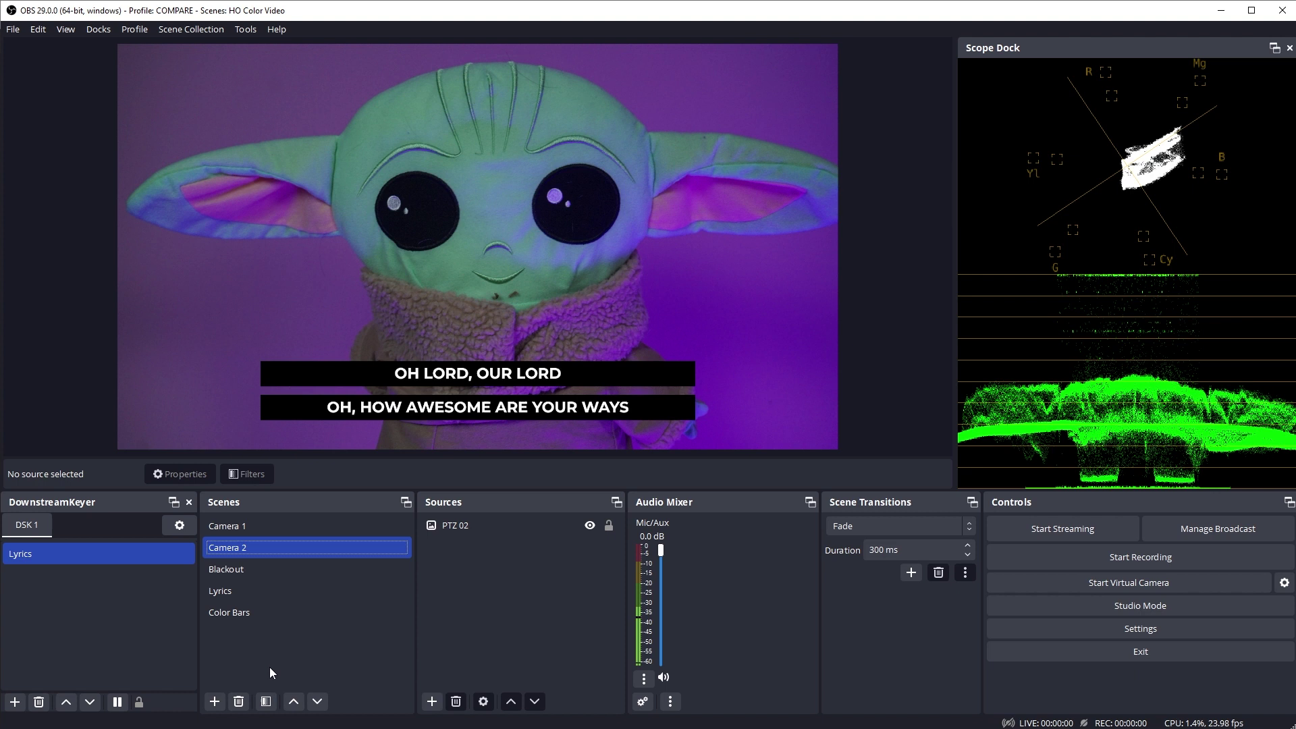
left_click(236, 571)
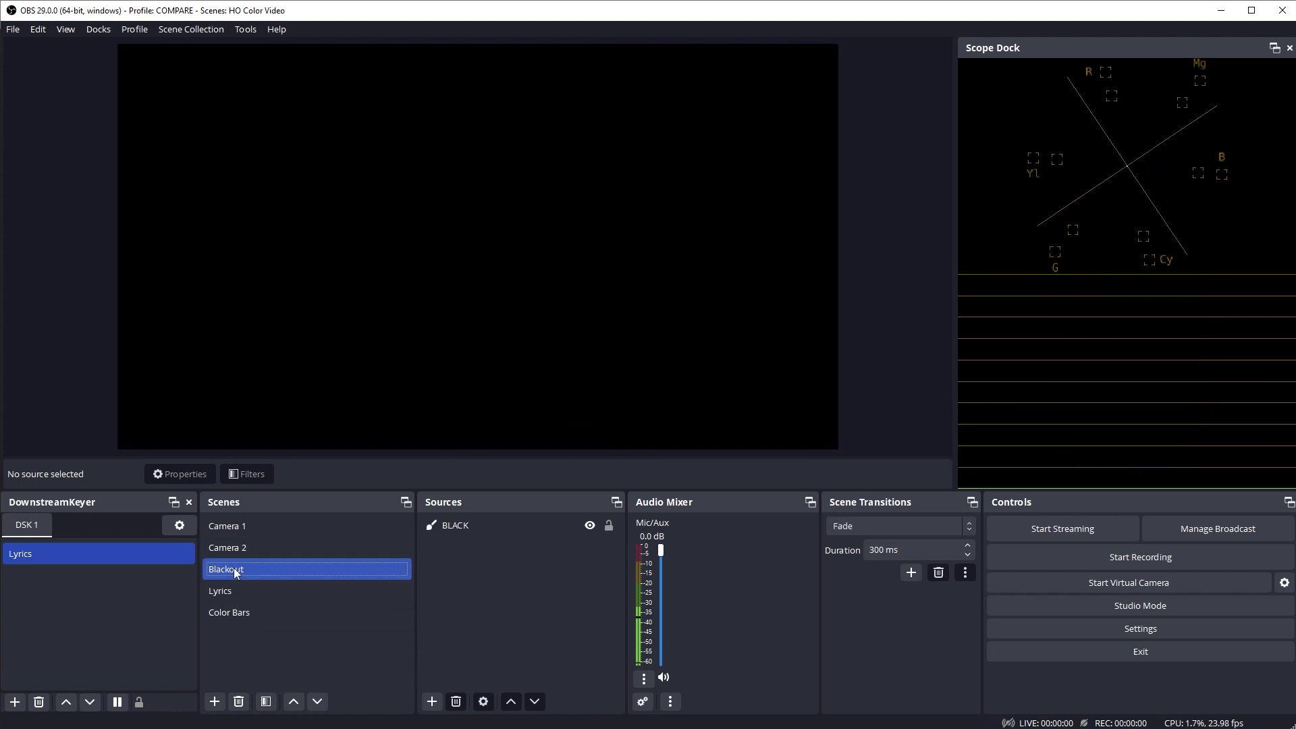
left_click(233, 525)
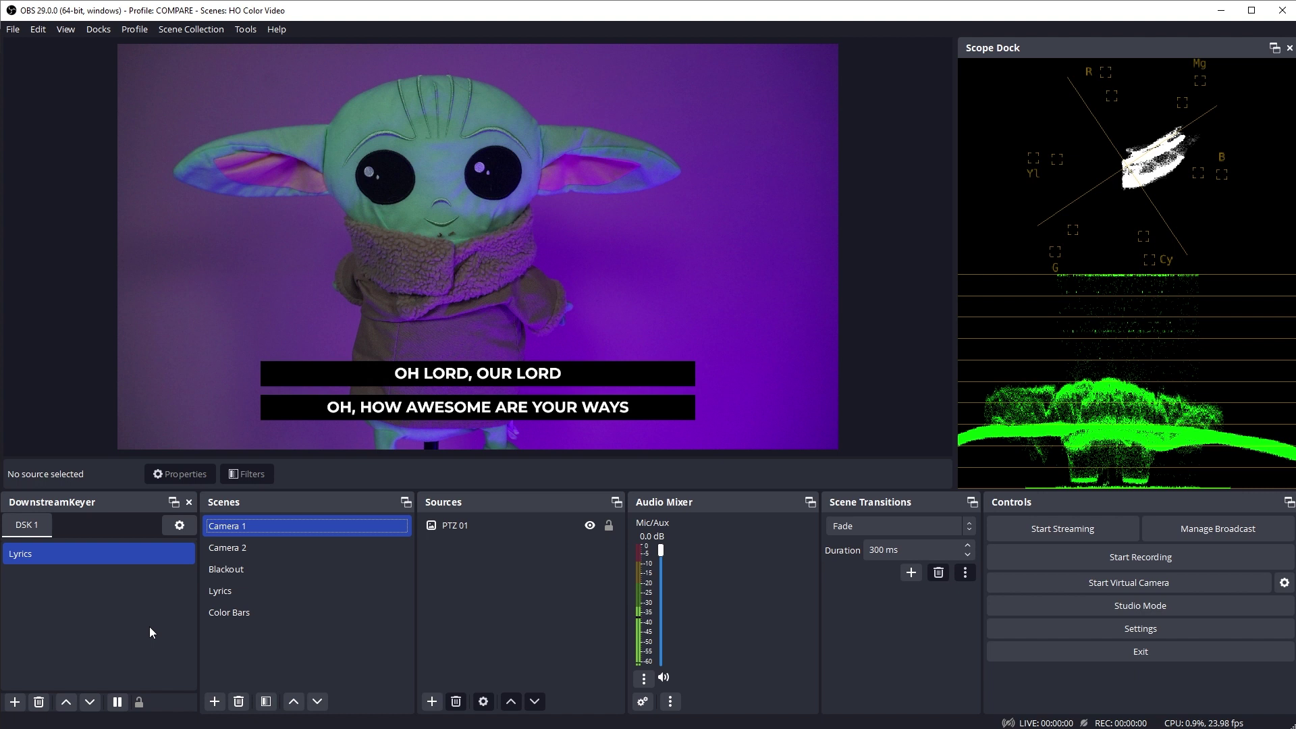
Rename the Lyrics scene to '***Lyrics***', then switch to Camera 1 and Camera 2
left_click(237, 590)
right_click(237, 589)
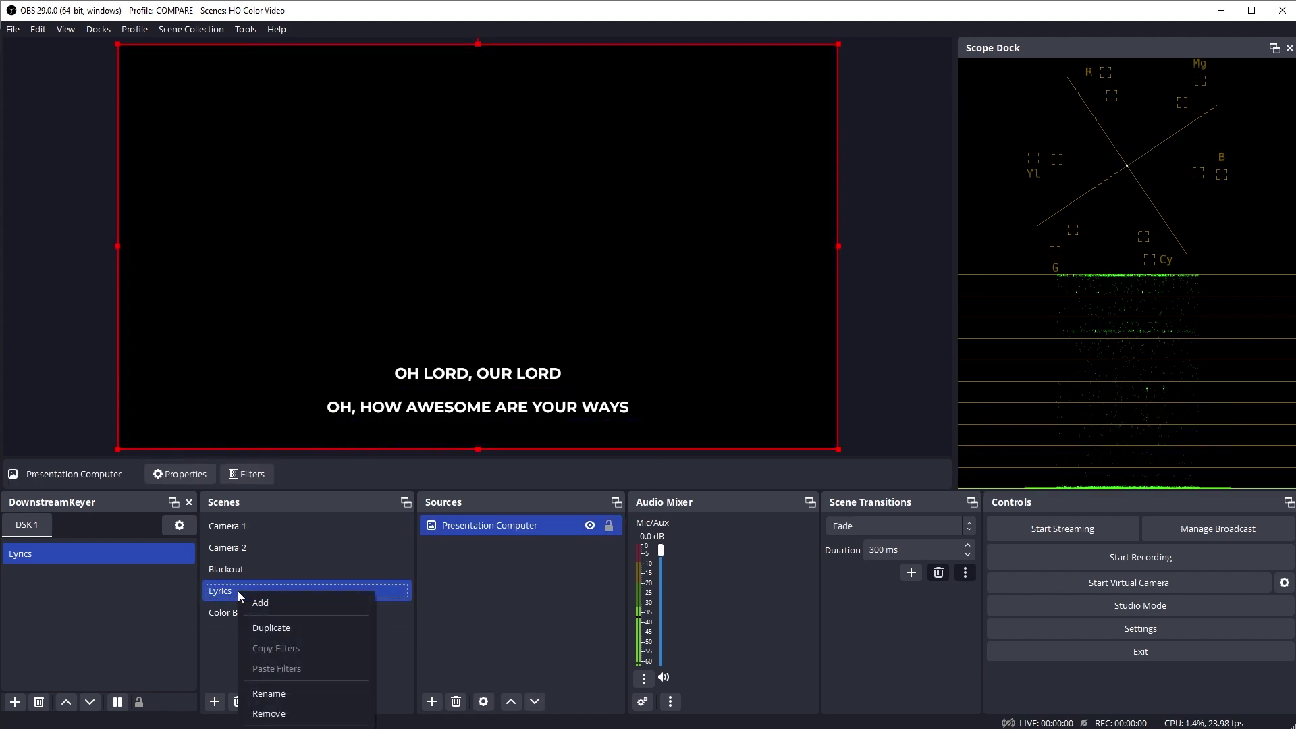
left_click(269, 694)
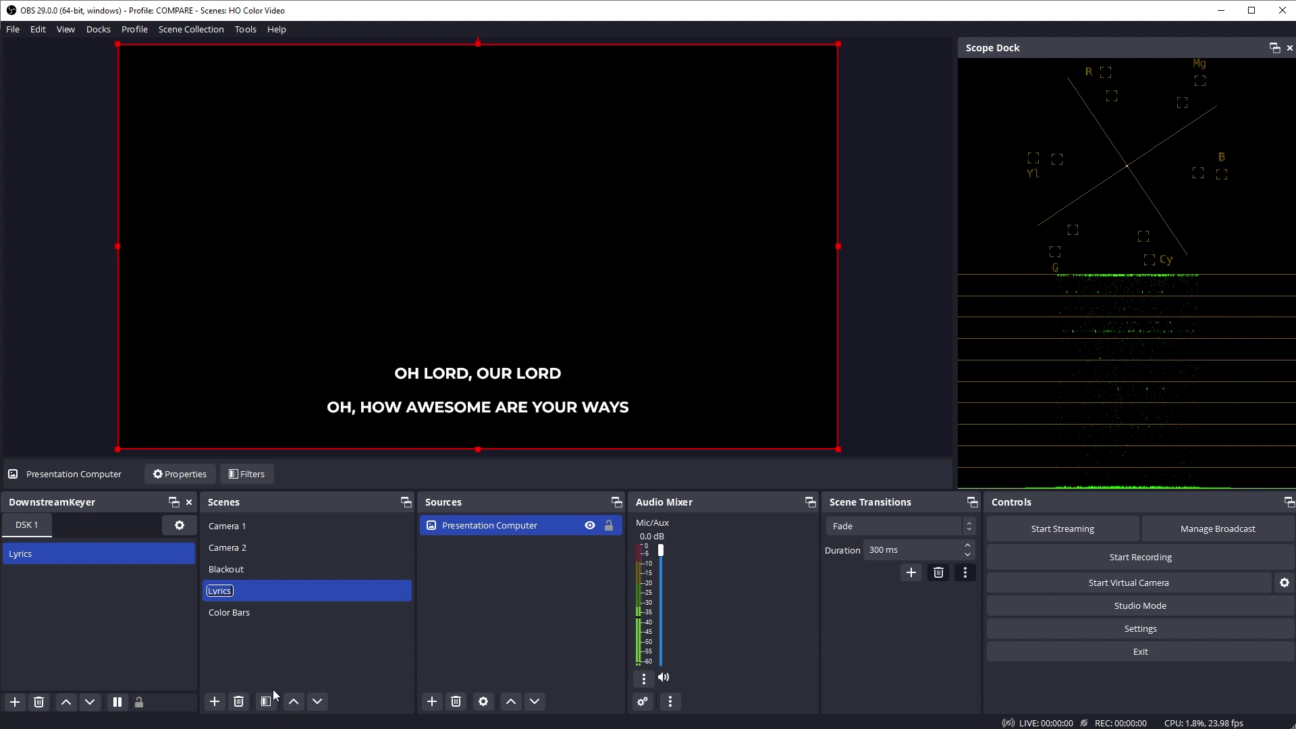
type("***Lyrics***")
key("Return")
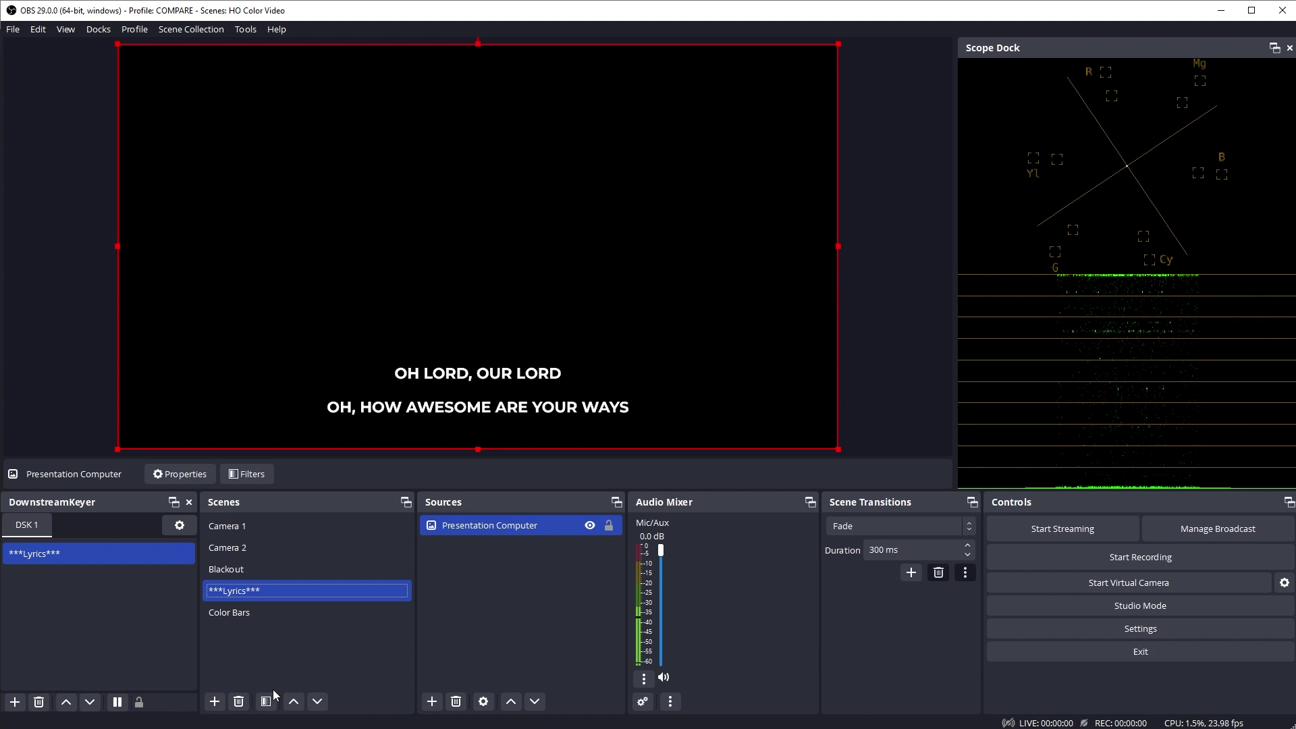
left_click(267, 531)
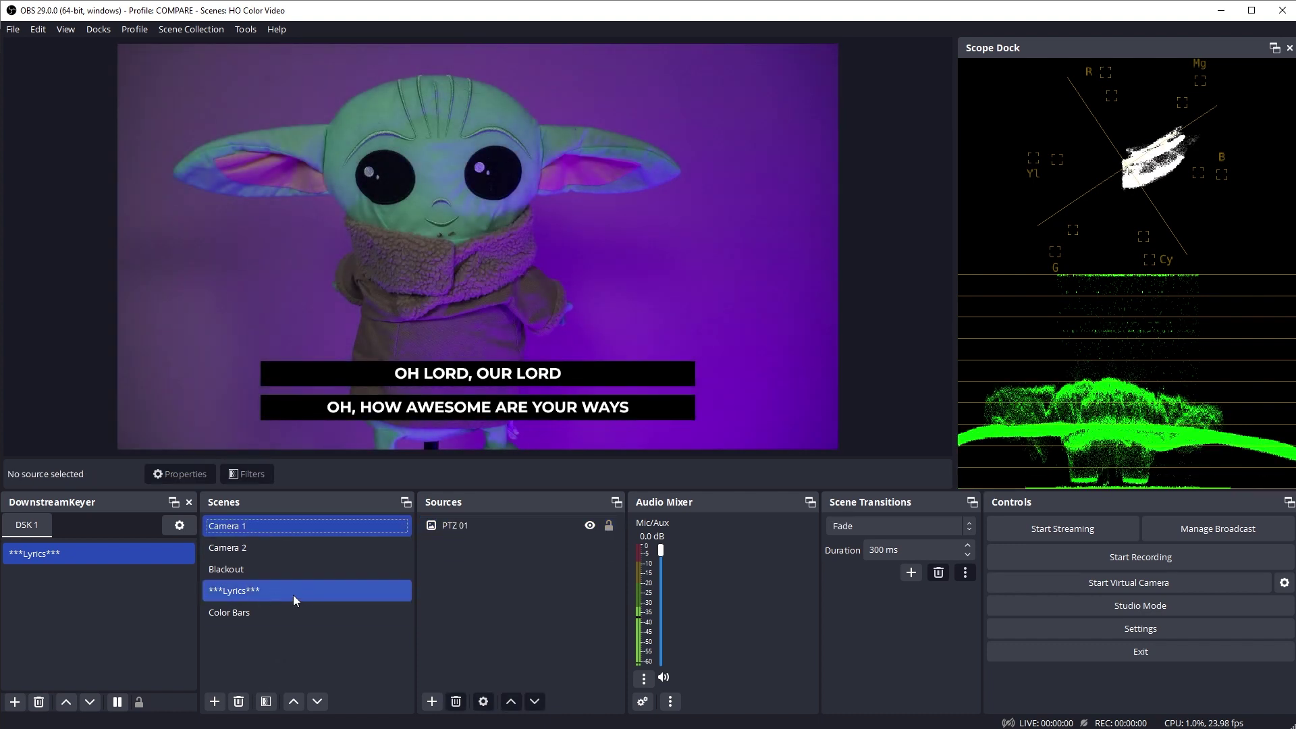
left_click(258, 553)
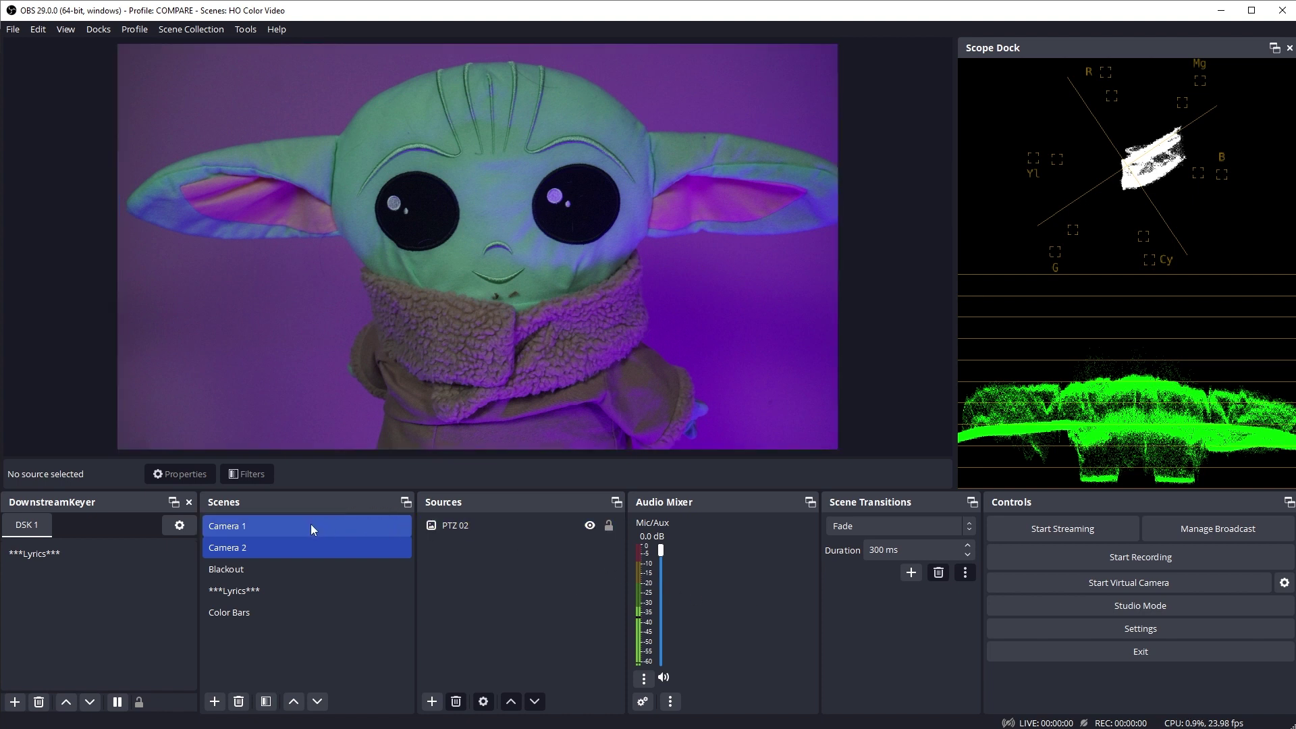
In Hotkeys settings, assign 1 to switch to Camera 1 and 2 to switch to Camera 2
left_click(1083, 623)
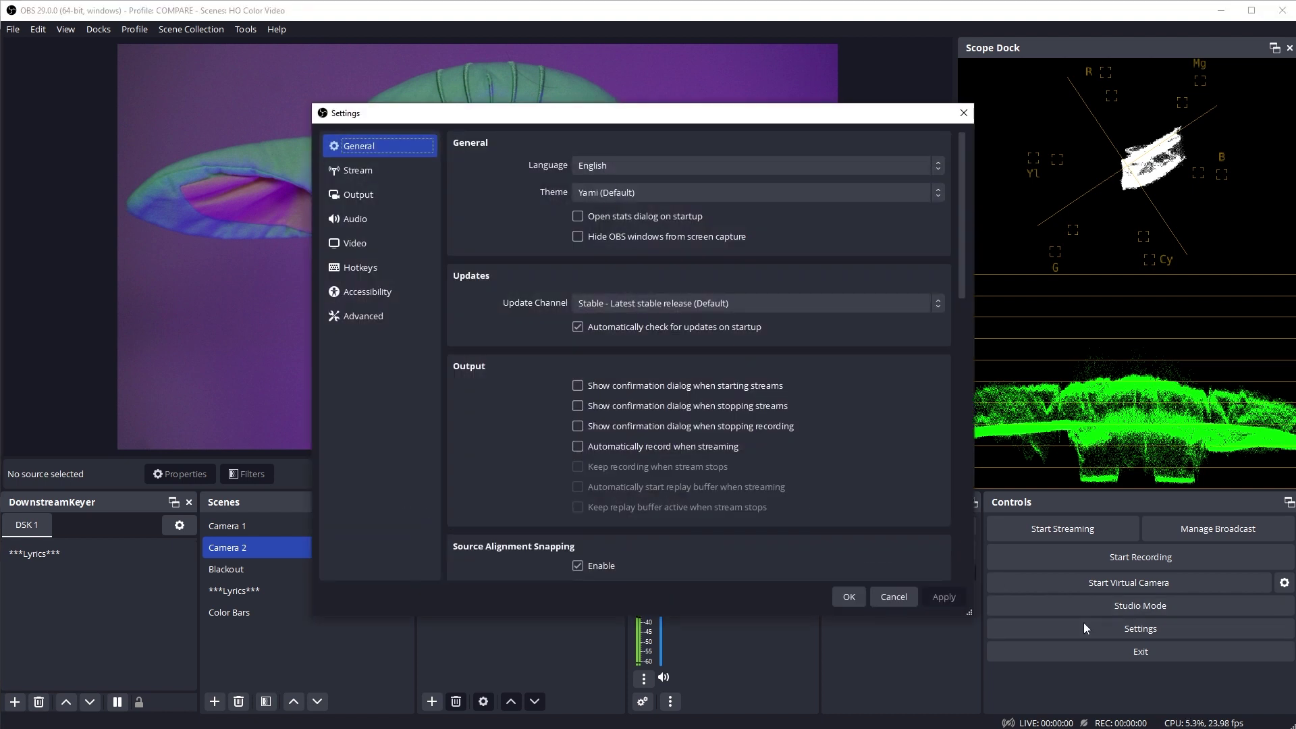
left_click(376, 269)
scroll(502, 357, "down", 5)
scroll(507, 373, "down", 12)
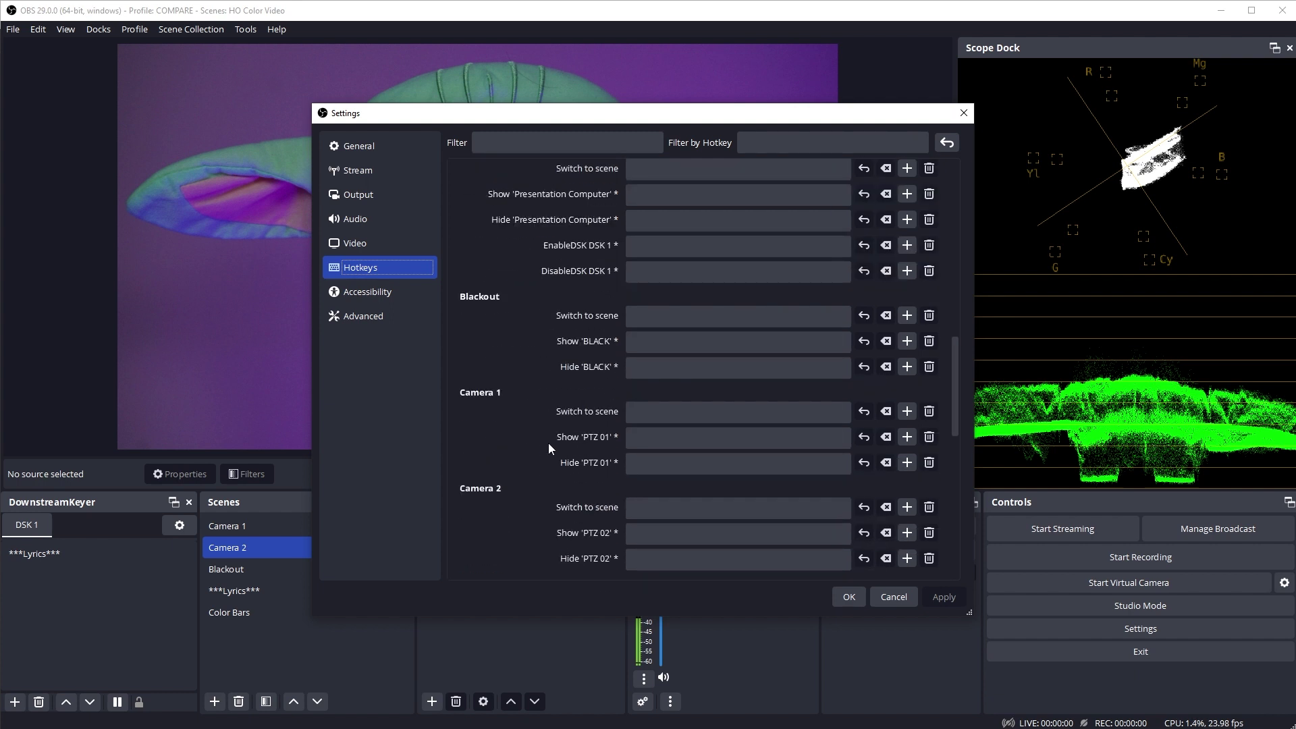
left_click(675, 413)
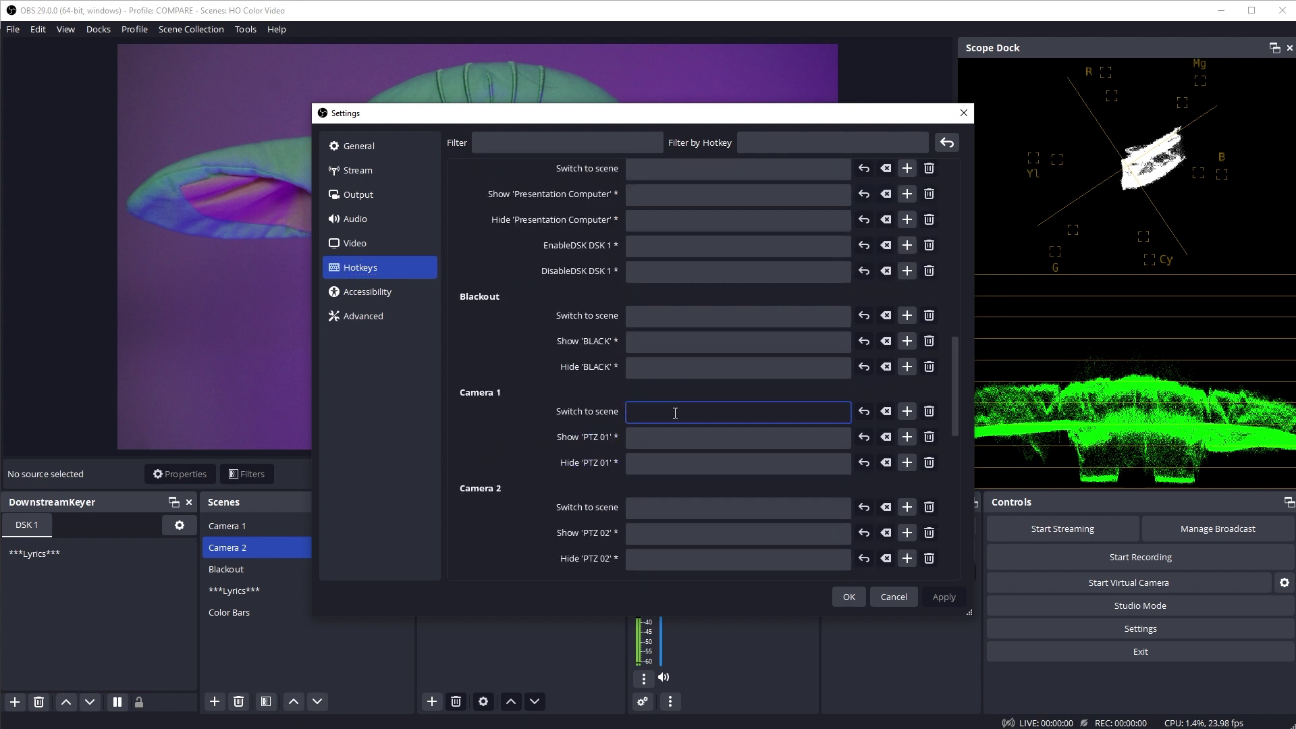
key("1")
left_click(665, 510)
key("2")
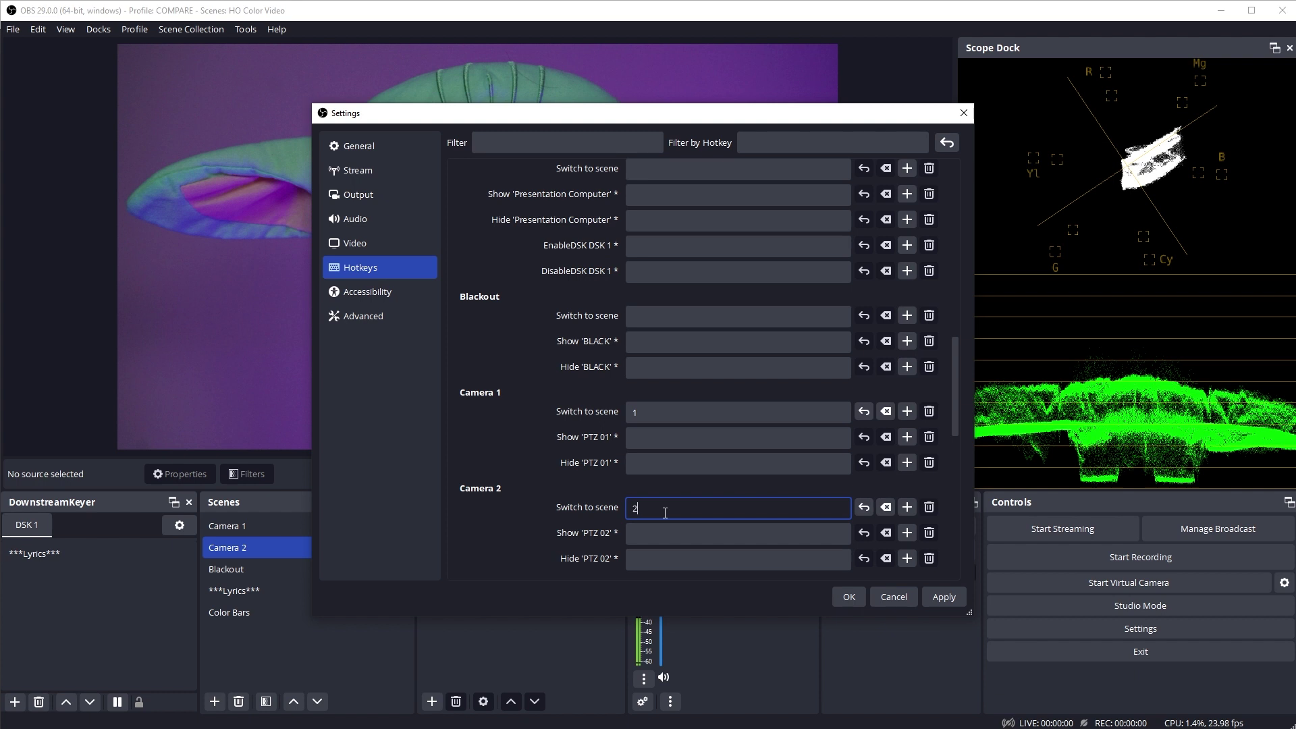
Assign L to EnableDSK and H to DisableDSK for DSK 1, then apply and save
scroll(541, 494, "up", 4)
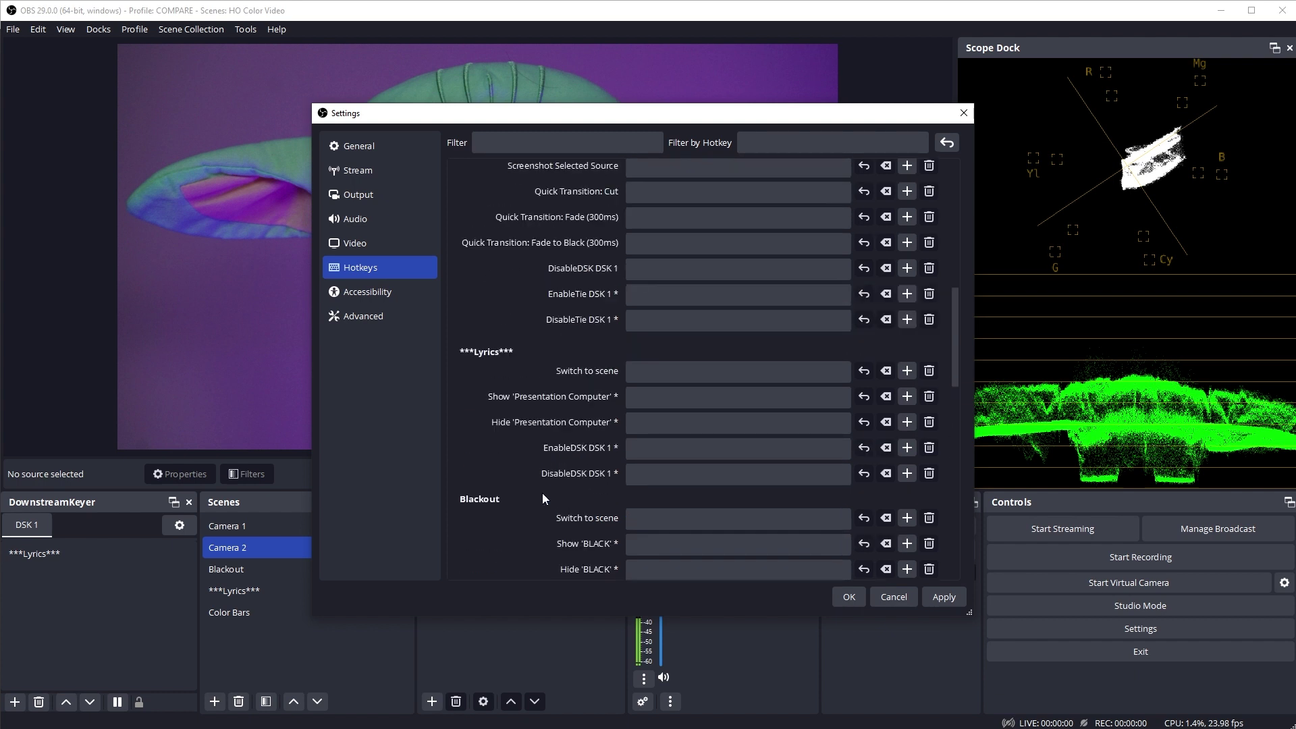
left_click(665, 449)
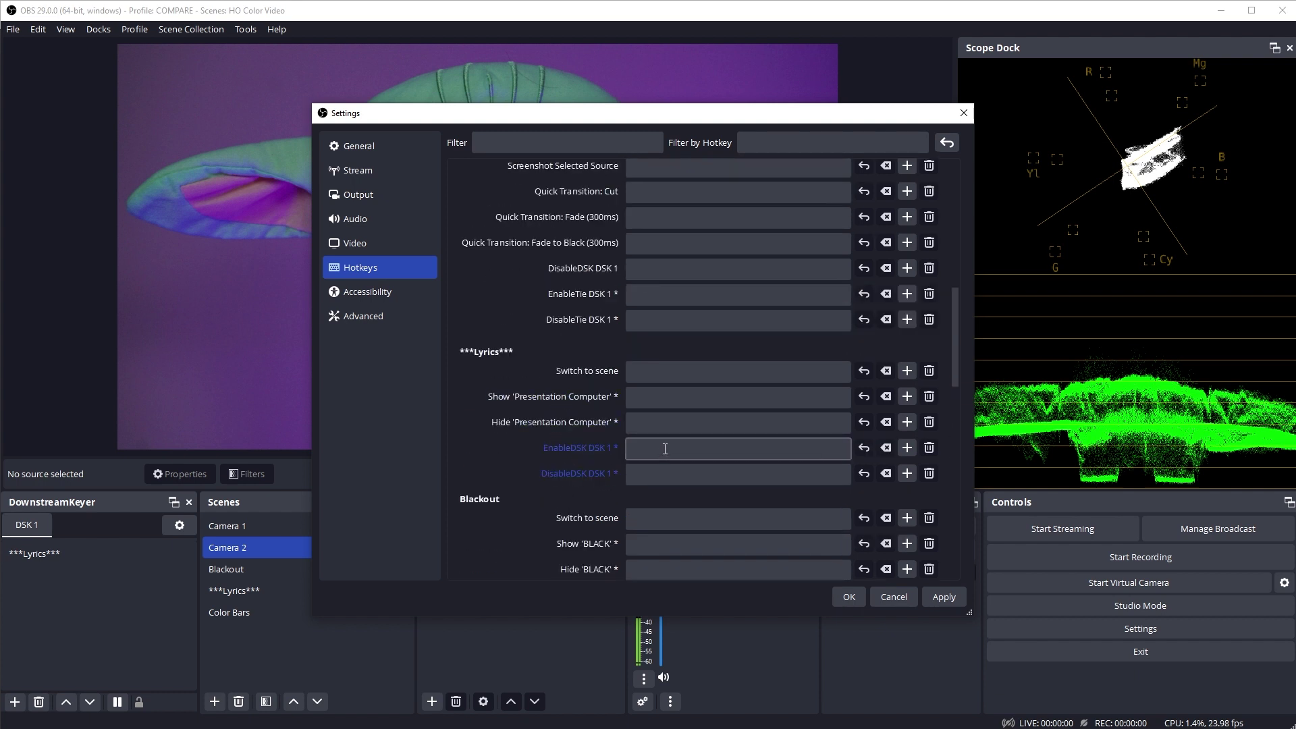
left_click(668, 447)
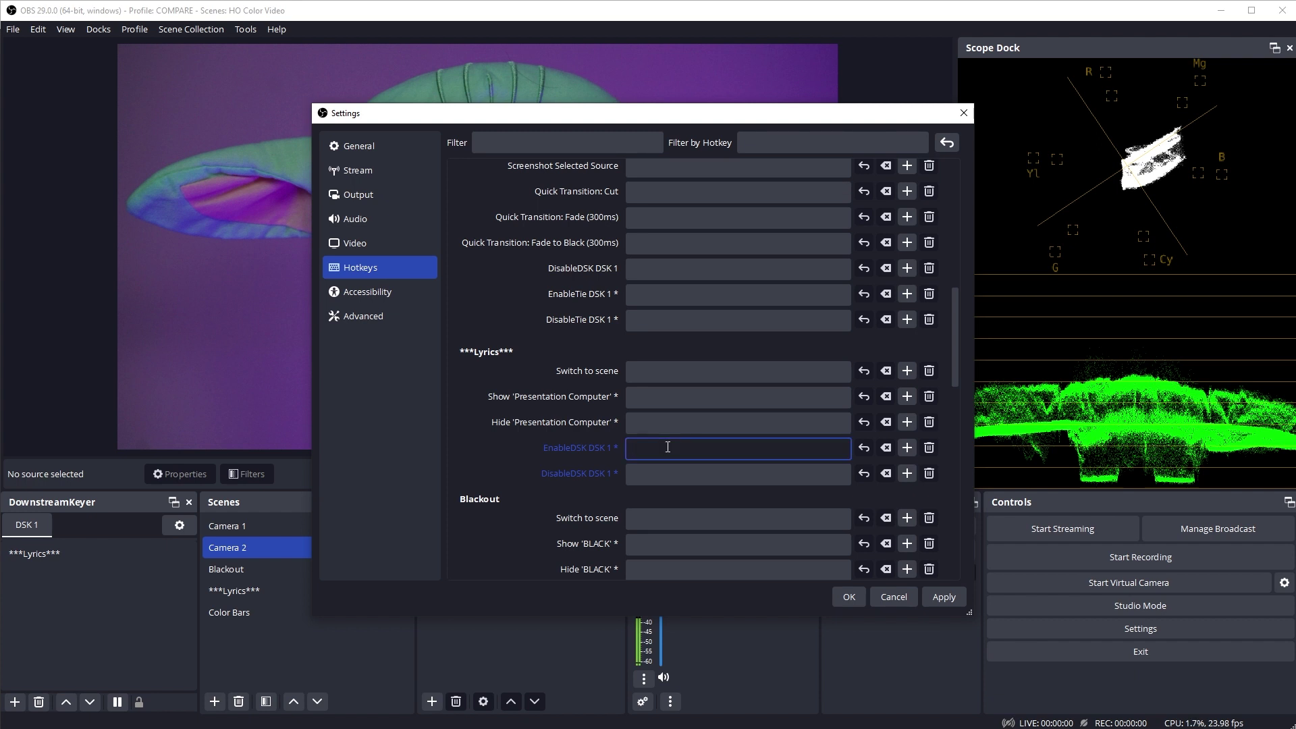
key("l")
left_click(660, 473)
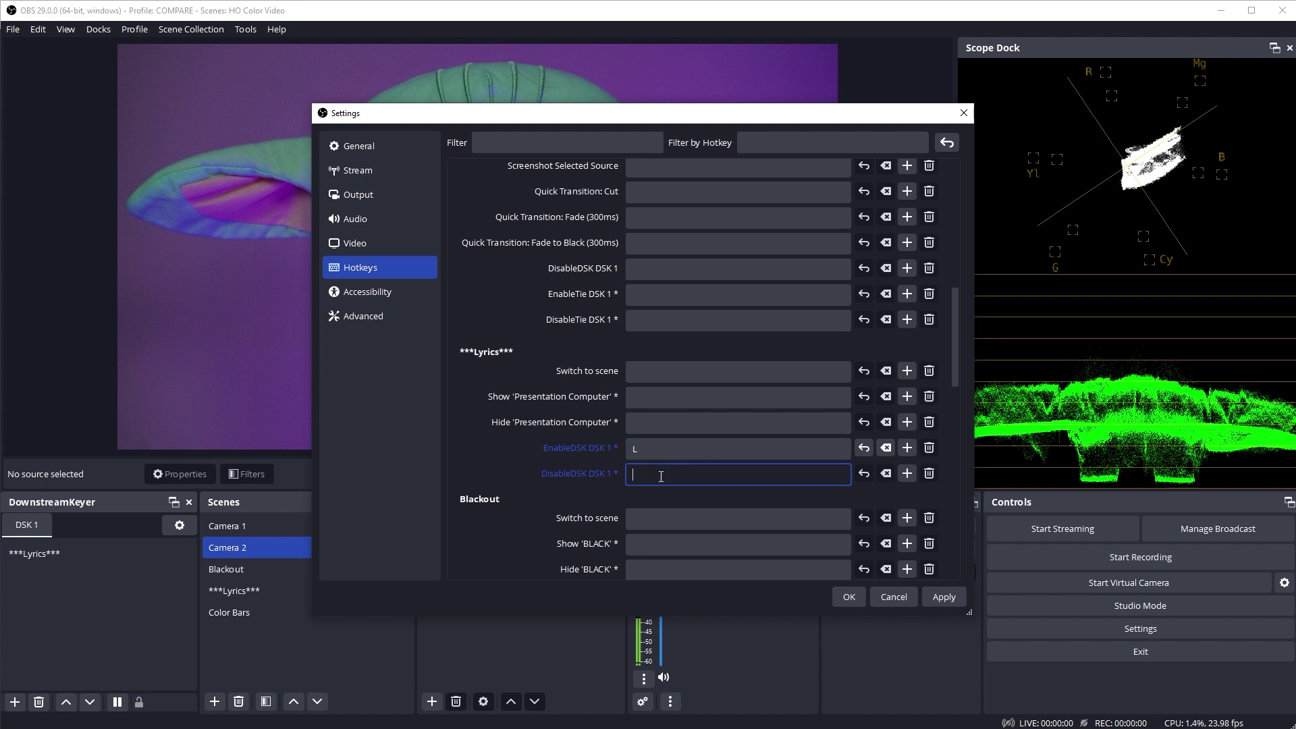
key("h")
left_click(938, 597)
left_click(849, 596)
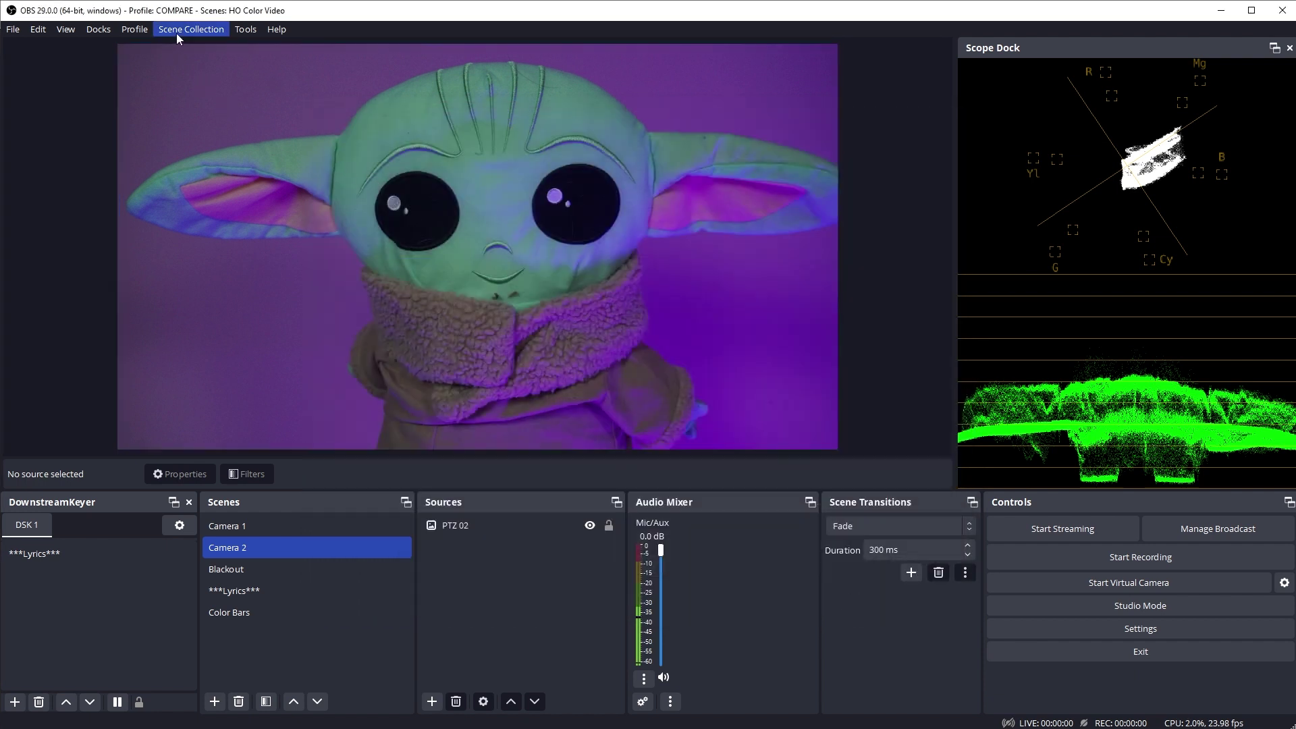
Open a windowed Multiview, move it to the upper left and enlarge it
left_click(65, 29)
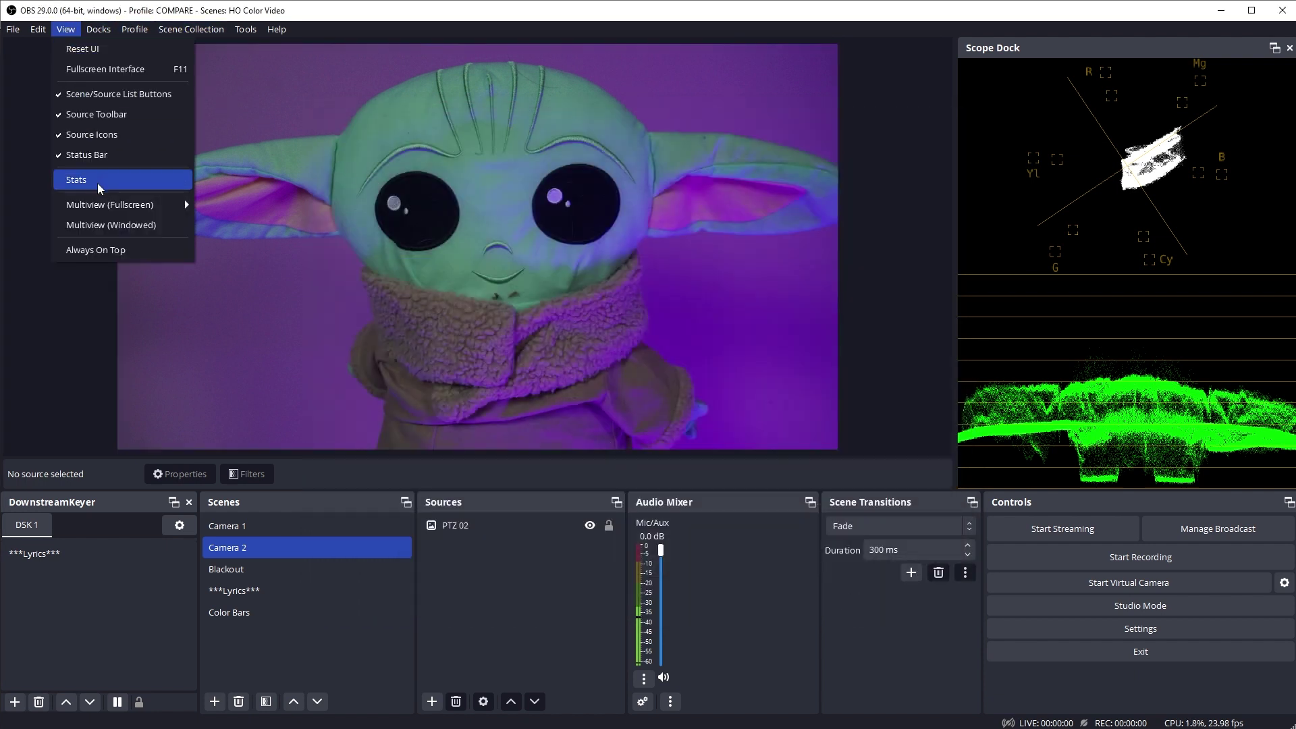
left_click(121, 225)
left_click_drag(747, 375, 272, 108)
left_click_drag(548, 299, 1054, 635)
Test the hotkeys: 2 for Camera 2, L to toggle lyrics, F1 to restore them
key("2")
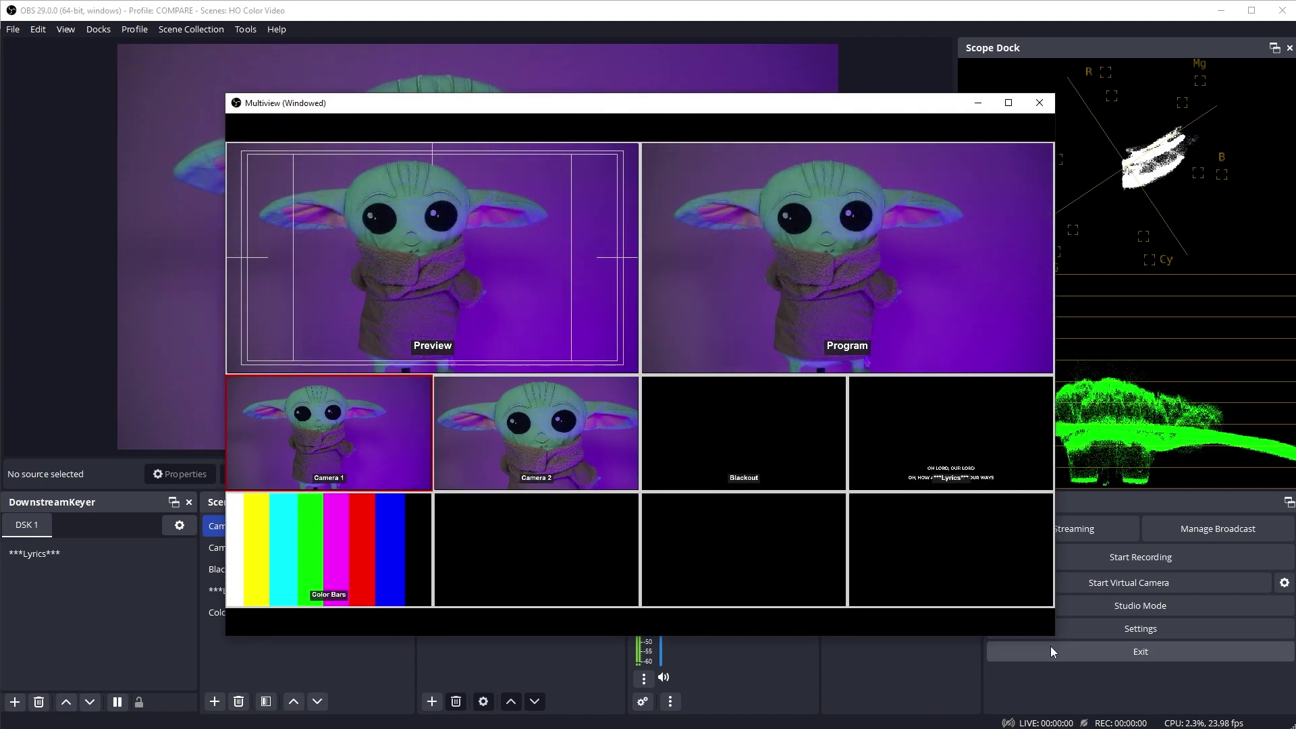
key("l")
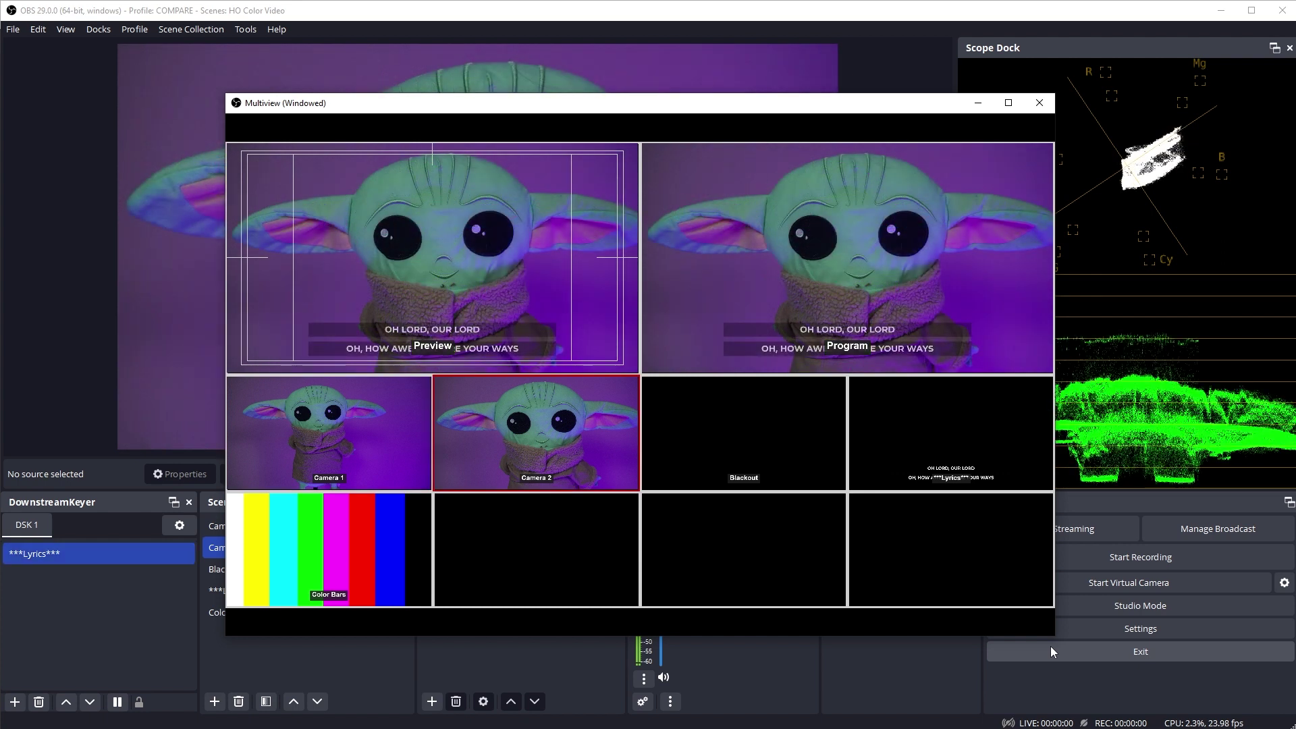
key("l")
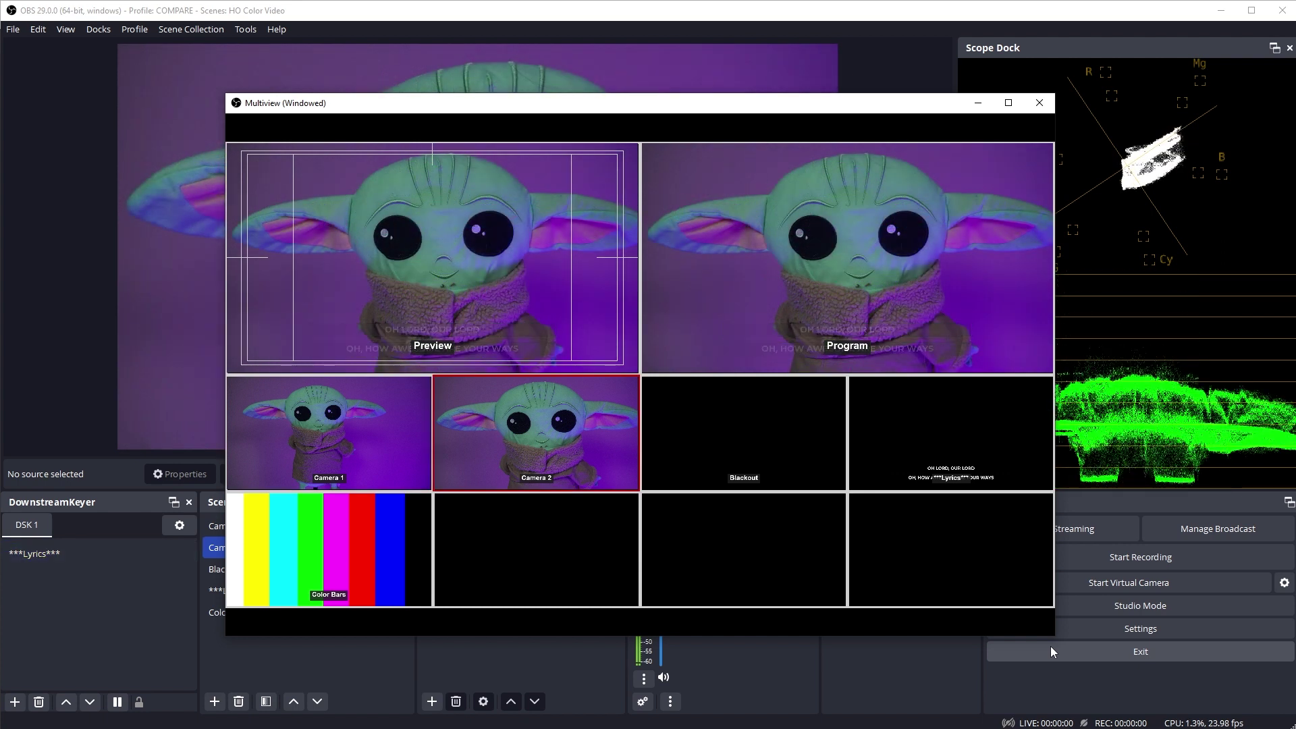
key("F1")
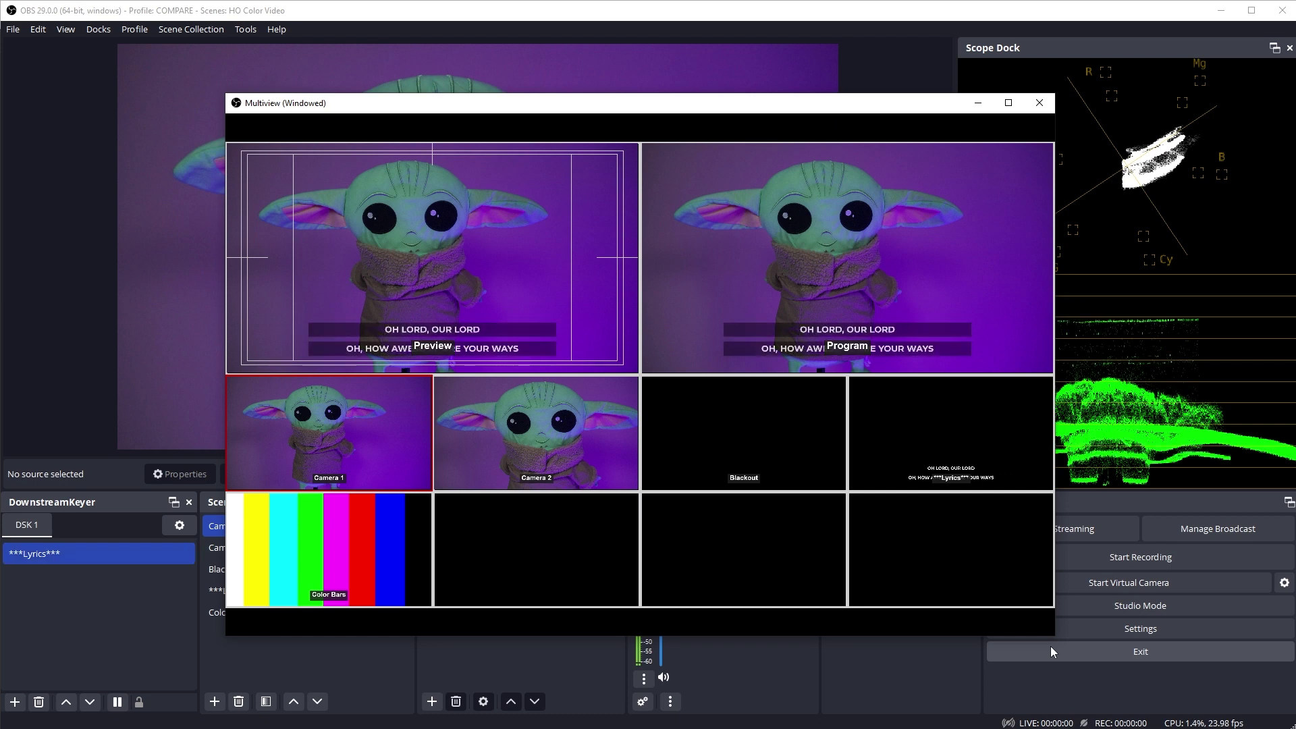